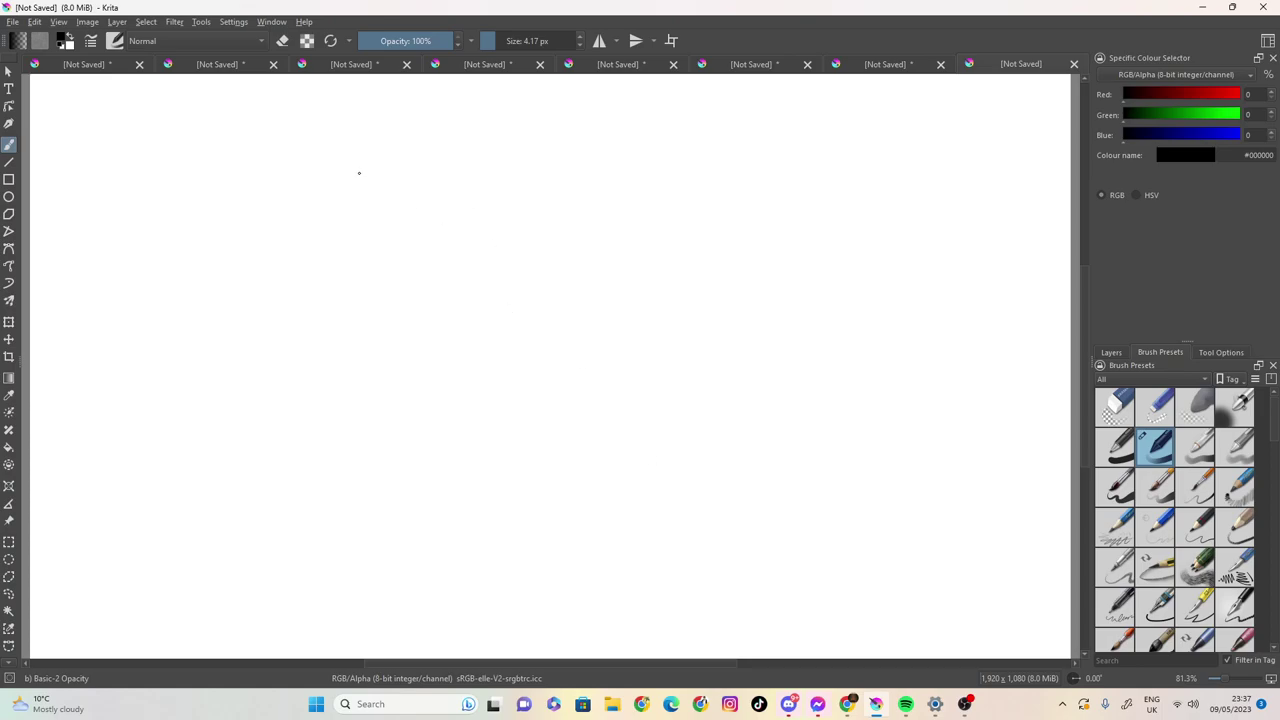
Sketch the far side of a three-quarter face and the curve of its chin and jaw with light strokes.
drag(332, 264, 338, 312)
drag(336, 220, 349, 338)
mouse_move(334, 250)
mouse_down()
mouse_move(373, 401)
mouse_move(355, 342)
mouse_move(381, 384)
mouse_move(442, 378)
mouse_move(406, 391)
mouse_move(453, 373)
mouse_move(491, 327)
mouse_up()
drag(428, 386, 481, 343)
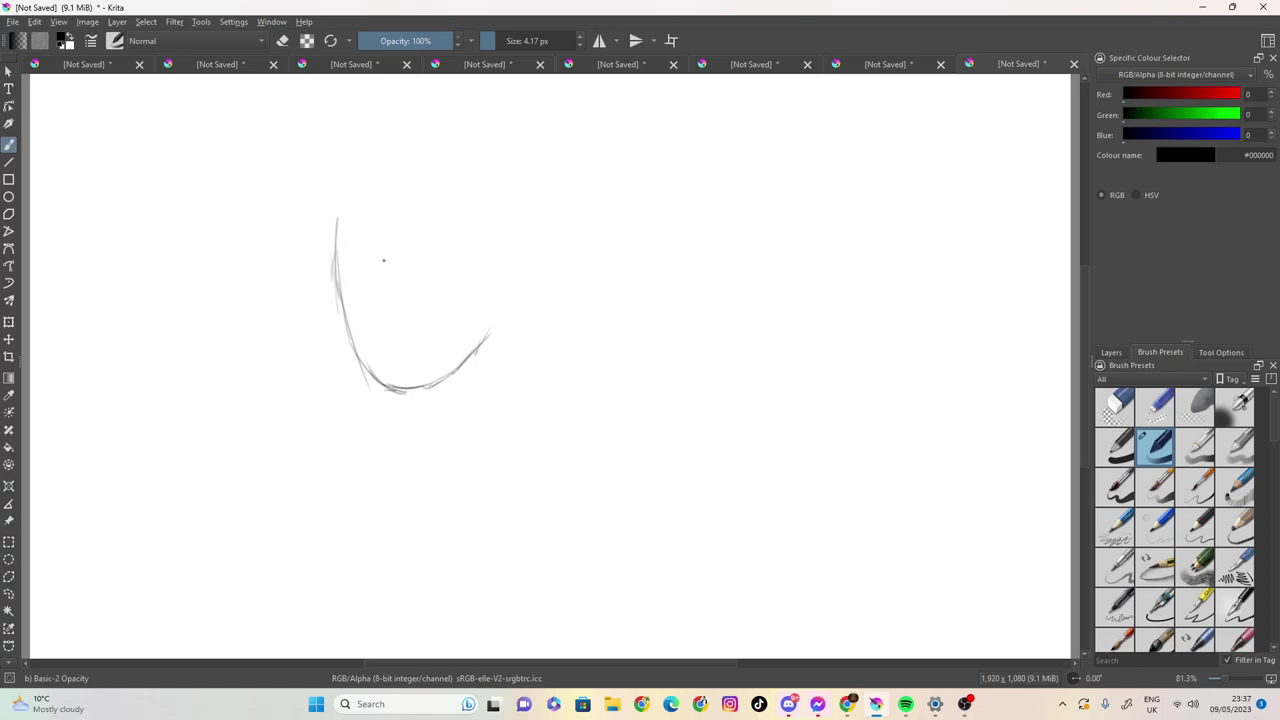
Sketch the facial features inside the face: one open eye, one winking eye, both eyebrows and the bridge of the nose.
mouse_move(409, 266)
mouse_down()
mouse_move(446, 251)
mouse_move(404, 258)
mouse_move(422, 242)
mouse_up()
mouse_move(344, 268)
mouse_down()
mouse_move(355, 253)
mouse_move(357, 274)
mouse_move(369, 268)
mouse_move(341, 246)
mouse_up()
drag(345, 228, 363, 247)
mouse_move(361, 230)
mouse_down()
mouse_move(367, 257)
mouse_move(390, 224)
mouse_up()
mouse_move(380, 226)
mouse_down()
mouse_move(452, 222)
mouse_move(418, 213)
mouse_move(361, 248)
mouse_move(383, 291)
mouse_up()
mouse_move(366, 248)
mouse_down()
mouse_move(384, 316)
mouse_move(399, 322)
mouse_move(379, 306)
mouse_up()
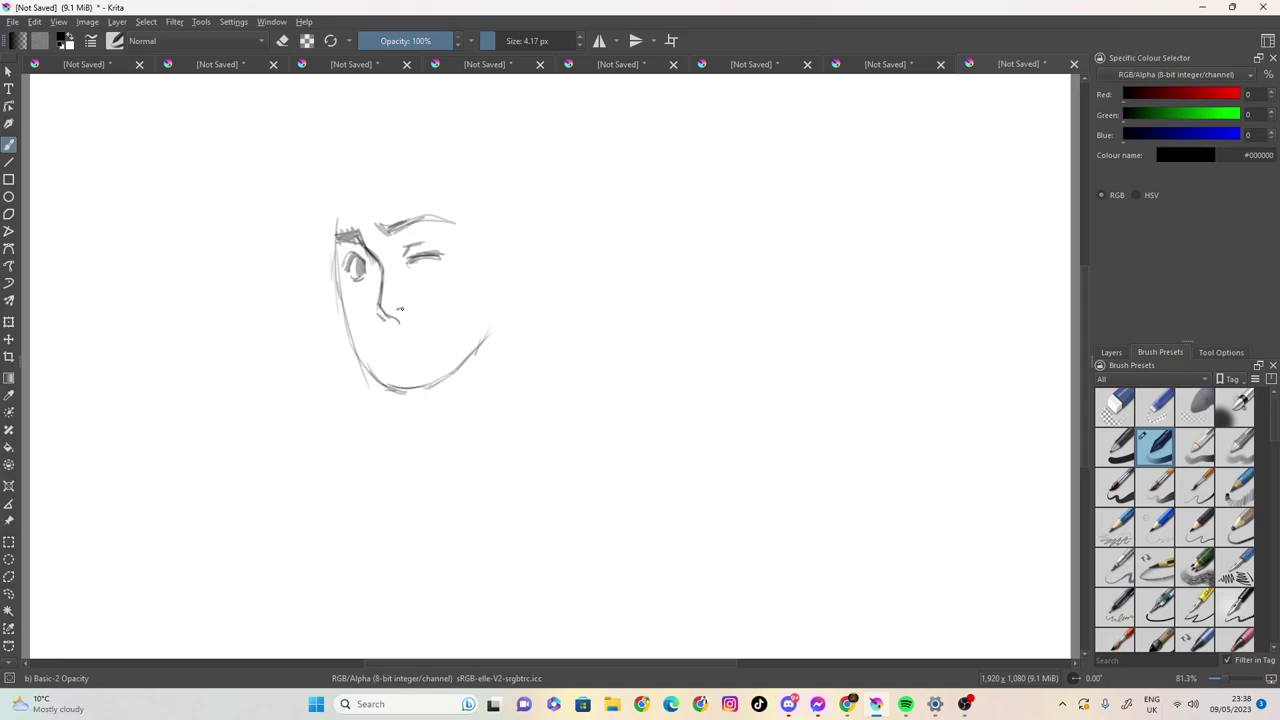
Refine the nose and the open eye, and sketch the near side of the face from the temple to the cheek.
drag(413, 298, 409, 309)
mouse_move(381, 261)
mouse_down()
mouse_move(389, 317)
mouse_move(398, 287)
mouse_up()
drag(364, 262, 354, 252)
mouse_move(464, 227)
mouse_down()
mouse_move(457, 209)
mouse_move(474, 256)
mouse_up()
drag(461, 205, 479, 280)
Sketch a smiling mouth with upper and lower lip below the nose.
mouse_move(386, 341)
mouse_down()
mouse_move(388, 357)
mouse_move(430, 335)
mouse_up()
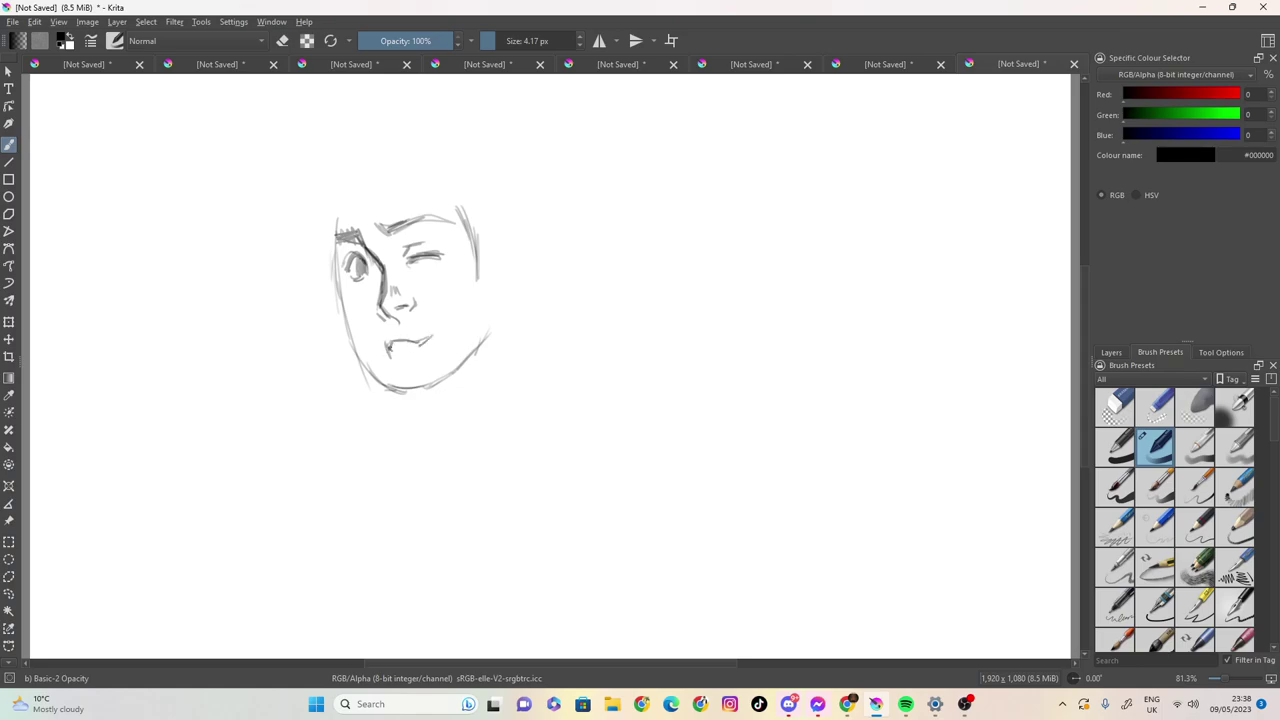
mouse_move(388, 350)
mouse_down()
mouse_move(440, 332)
mouse_move(414, 349)
mouse_up()
drag(388, 333, 402, 334)
Draw the near cheek down to the jaw and hatch the shadow under the chin with a front neck line.
drag(475, 252, 477, 302)
mouse_move(388, 387)
mouse_down()
mouse_move(450, 353)
mouse_move(440, 368)
mouse_move(465, 327)
mouse_up()
drag(475, 270, 466, 342)
mouse_move(474, 296)
mouse_down()
mouse_move(439, 390)
mouse_move(396, 393)
mouse_move(423, 448)
mouse_up()
drag(466, 340, 422, 428)
mouse_move(446, 366)
mouse_down()
mouse_move(414, 424)
mouse_move(400, 402)
mouse_up()
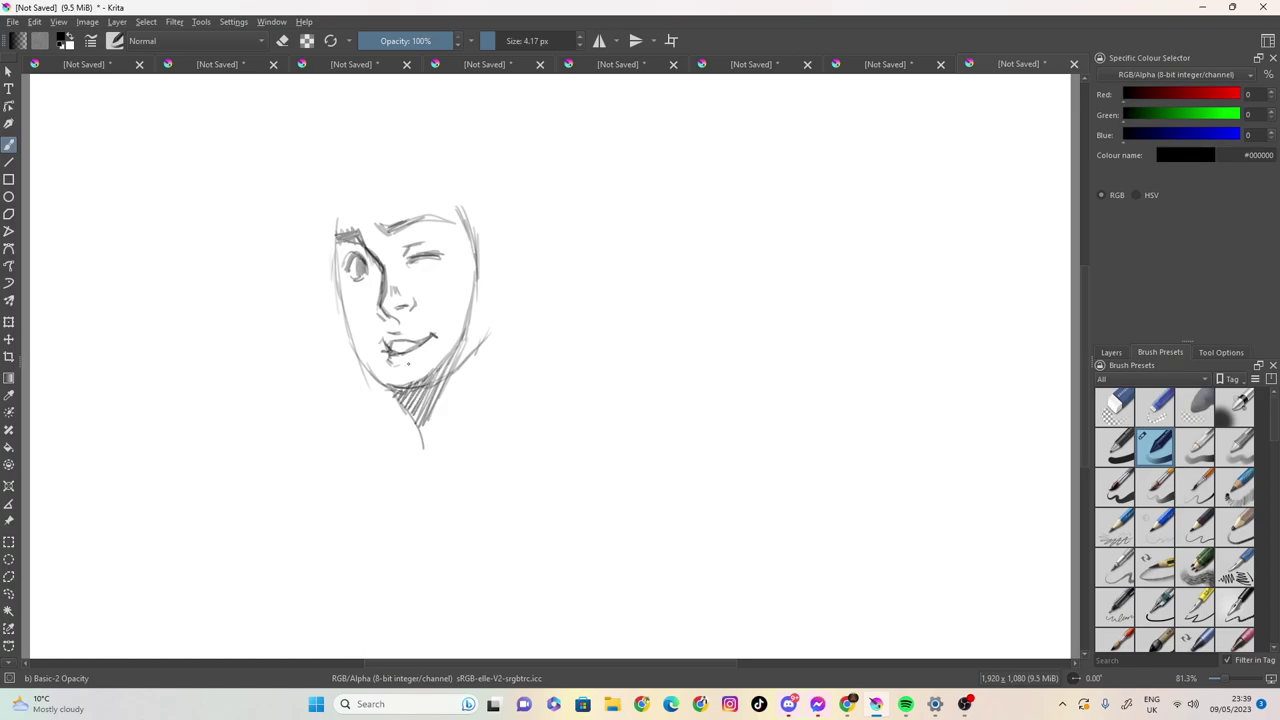
Outline the ear, and sketch the hair strands beside the far cheek and the jagged hairline above the forehead.
mouse_move(480, 248)
mouse_down()
mouse_move(496, 216)
mouse_move(518, 260)
mouse_move(513, 283)
mouse_up()
mouse_move(517, 237)
mouse_down()
mouse_move(518, 268)
mouse_move(500, 298)
mouse_move(486, 294)
mouse_move(516, 264)
mouse_up()
drag(323, 232, 320, 344)
mouse_move(326, 298)
mouse_down()
mouse_move(325, 355)
mouse_move(332, 340)
mouse_move(350, 372)
mouse_up()
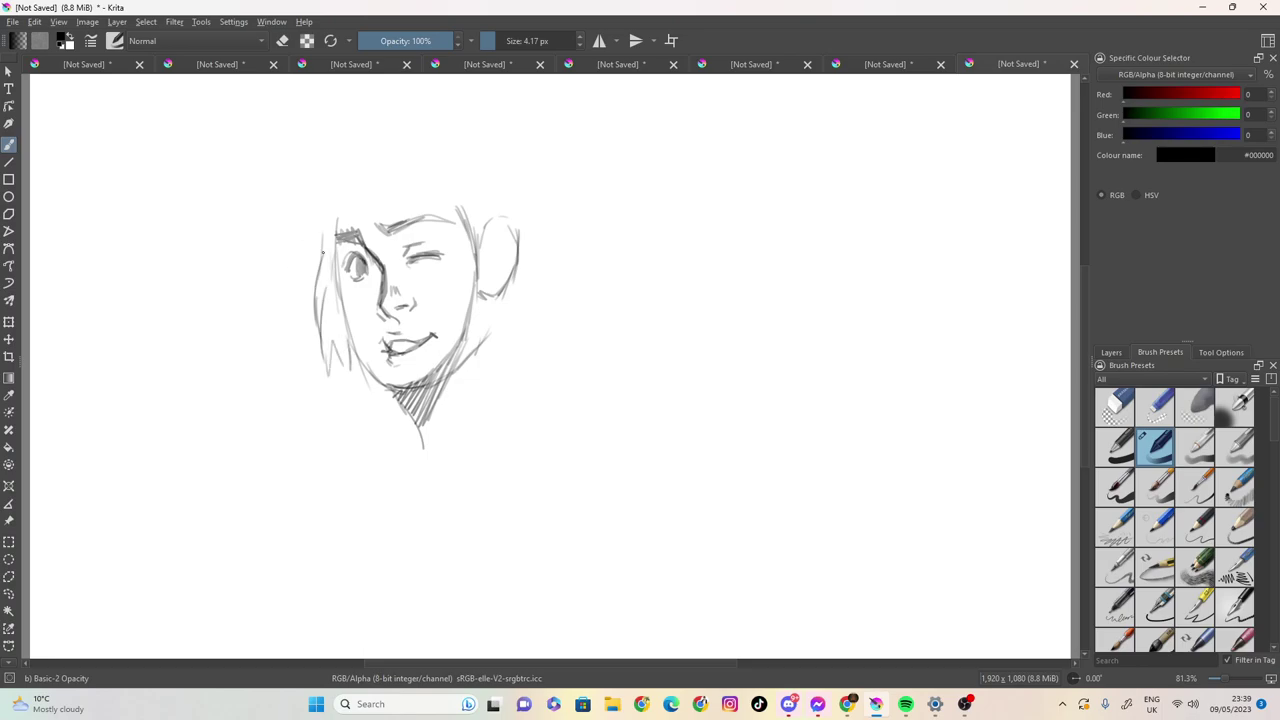
drag(320, 237, 338, 156)
drag(340, 204, 366, 156)
mouse_move(458, 207)
mouse_down()
mouse_move(402, 164)
mouse_move(415, 167)
mouse_move(376, 155)
mouse_move(394, 171)
mouse_move(395, 154)
mouse_move(409, 154)
mouse_move(460, 195)
mouse_up()
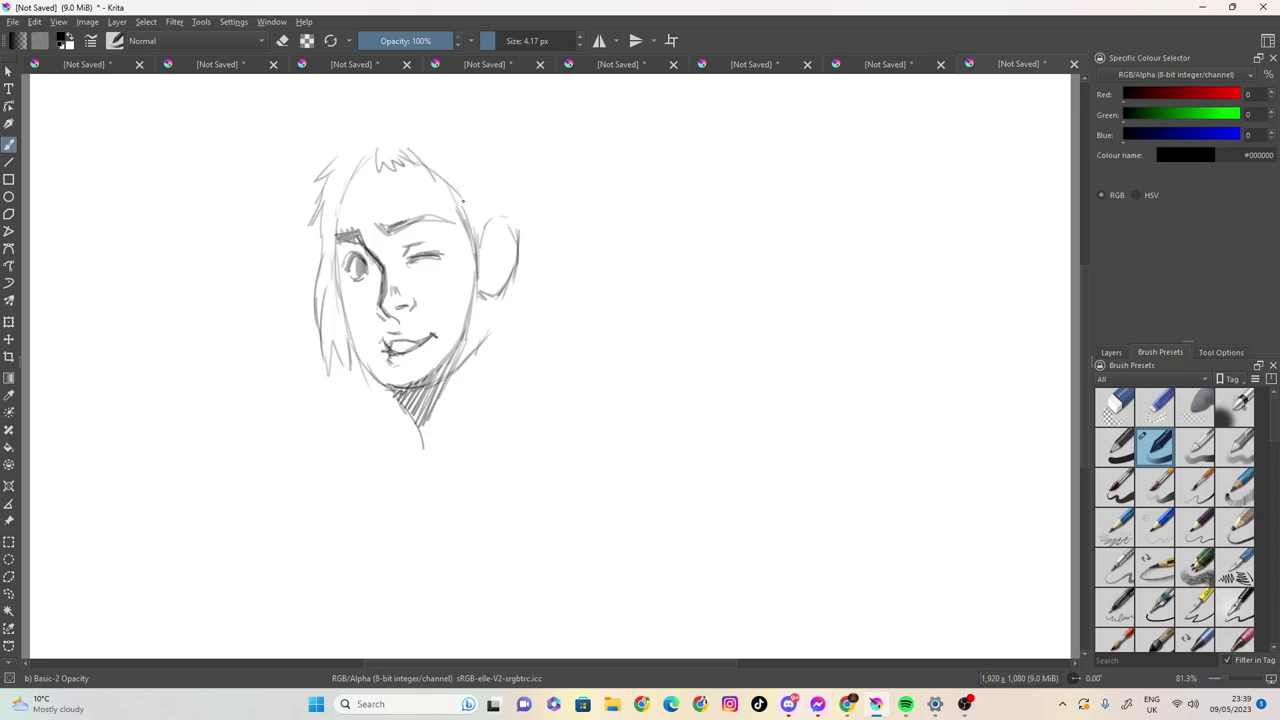
Sketch the neck lines below the ear and chin, and add the first hair tips behind the neck.
drag(496, 302, 492, 407)
drag(401, 410, 430, 462)
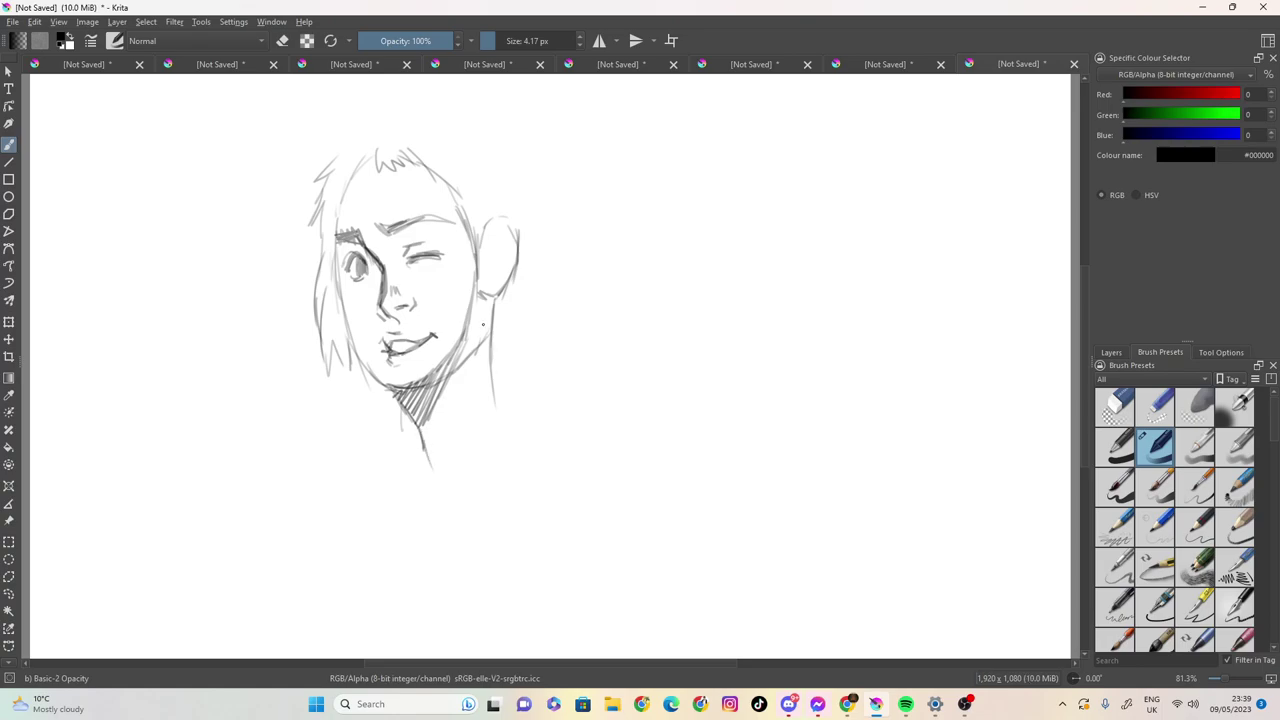
drag(482, 294, 493, 332)
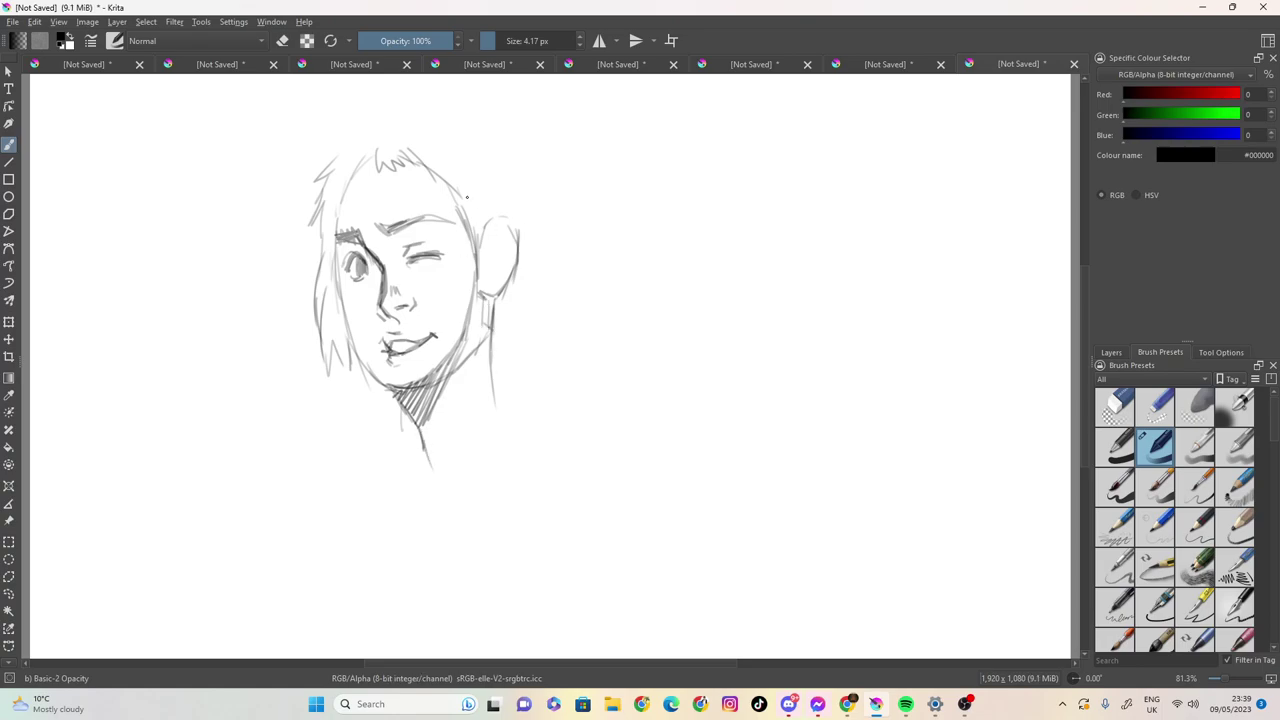
drag(466, 199, 484, 214)
drag(500, 366, 533, 318)
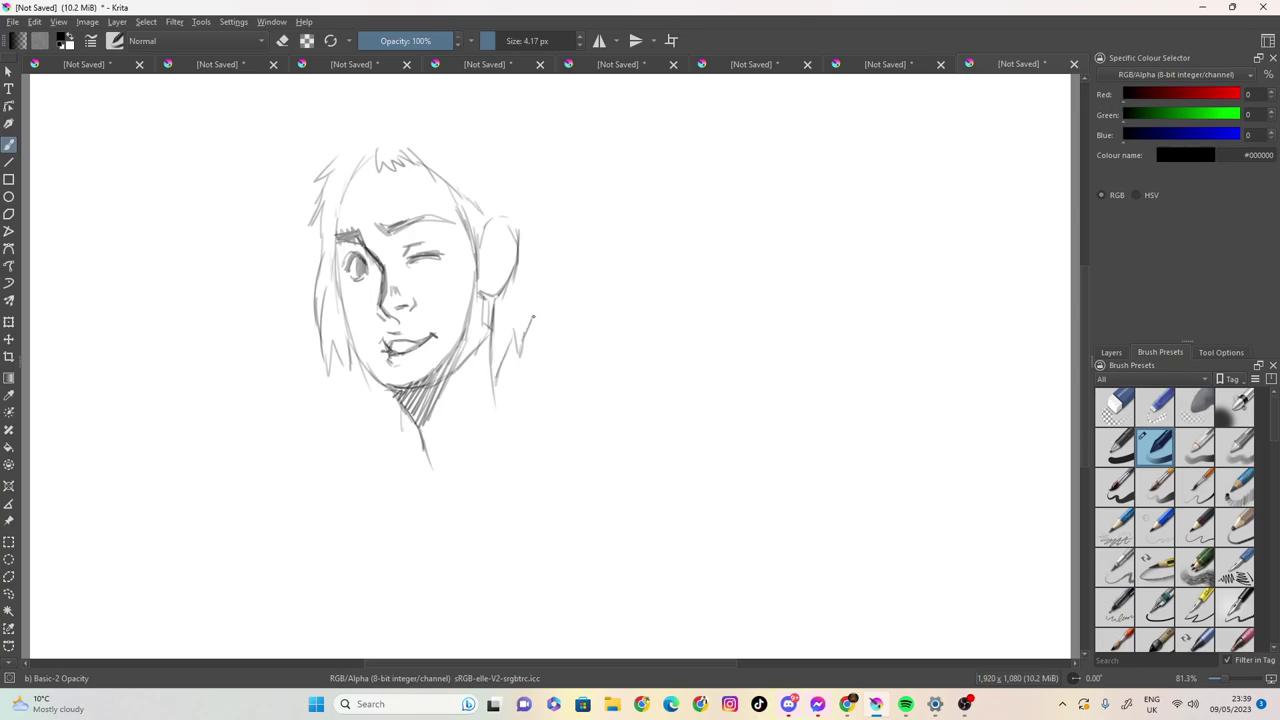
Outline the crown of the hair and the spiky strands falling behind the ear to the neck.
mouse_move(344, 146)
mouse_down()
mouse_move(404, 118)
mouse_move(518, 144)
mouse_up()
mouse_move(428, 121)
mouse_down()
mouse_move(481, 139)
mouse_move(457, 143)
mouse_move(482, 144)
mouse_move(460, 155)
mouse_move(422, 133)
mouse_move(488, 204)
mouse_up()
drag(481, 159, 500, 215)
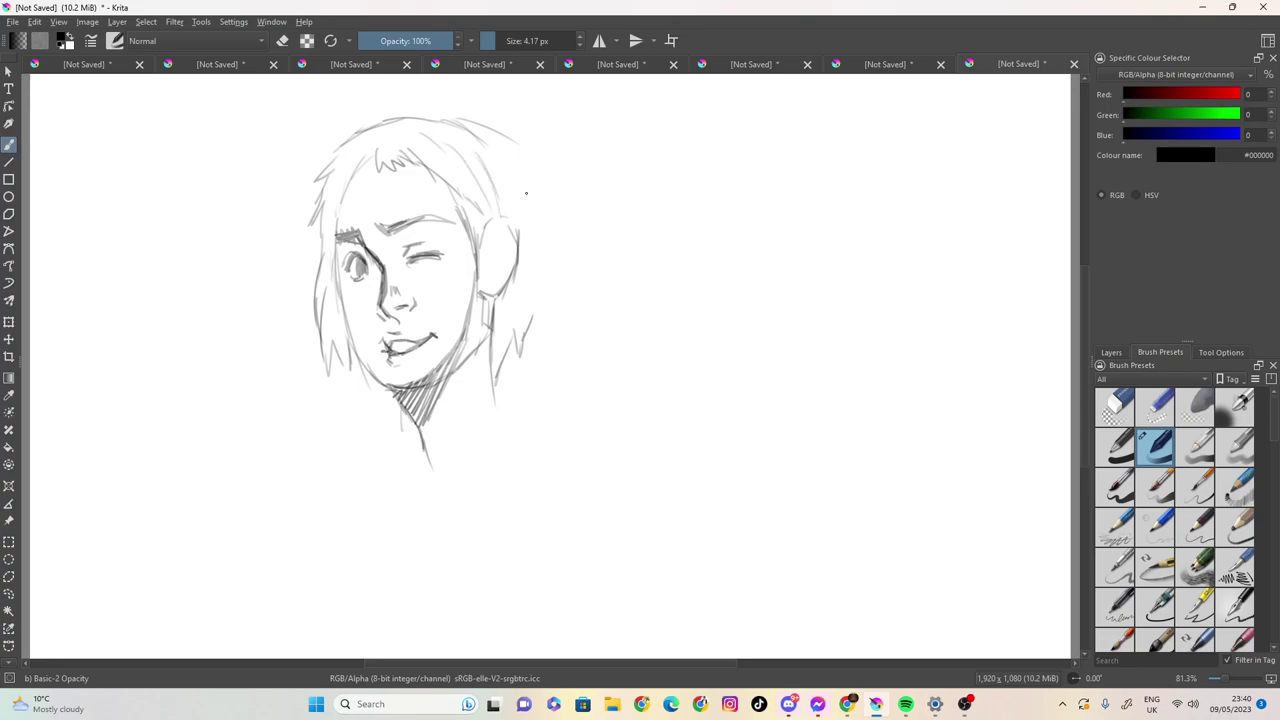
drag(488, 142, 540, 218)
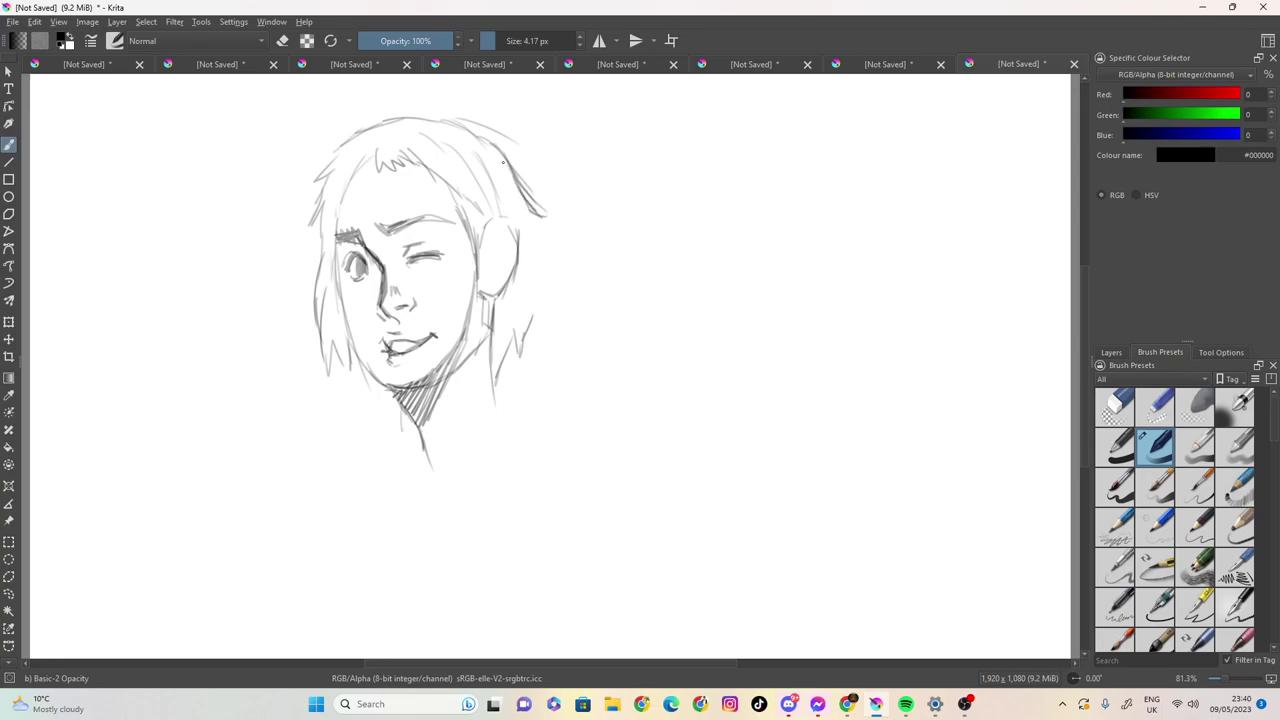
mouse_move(499, 156)
mouse_down()
mouse_move(545, 220)
mouse_move(530, 231)
mouse_move(516, 326)
mouse_up()
drag(524, 298, 502, 374)
drag(522, 316, 508, 356)
drag(518, 346, 512, 376)
Extend the hatched shadow along the jaw and neck, and draw the far shoulder line.
drag(476, 292, 468, 358)
drag(476, 314, 444, 422)
drag(460, 368, 424, 442)
mouse_move(446, 386)
mouse_down()
mouse_move(418, 444)
mouse_move(400, 434)
mouse_move(348, 471)
mouse_up()
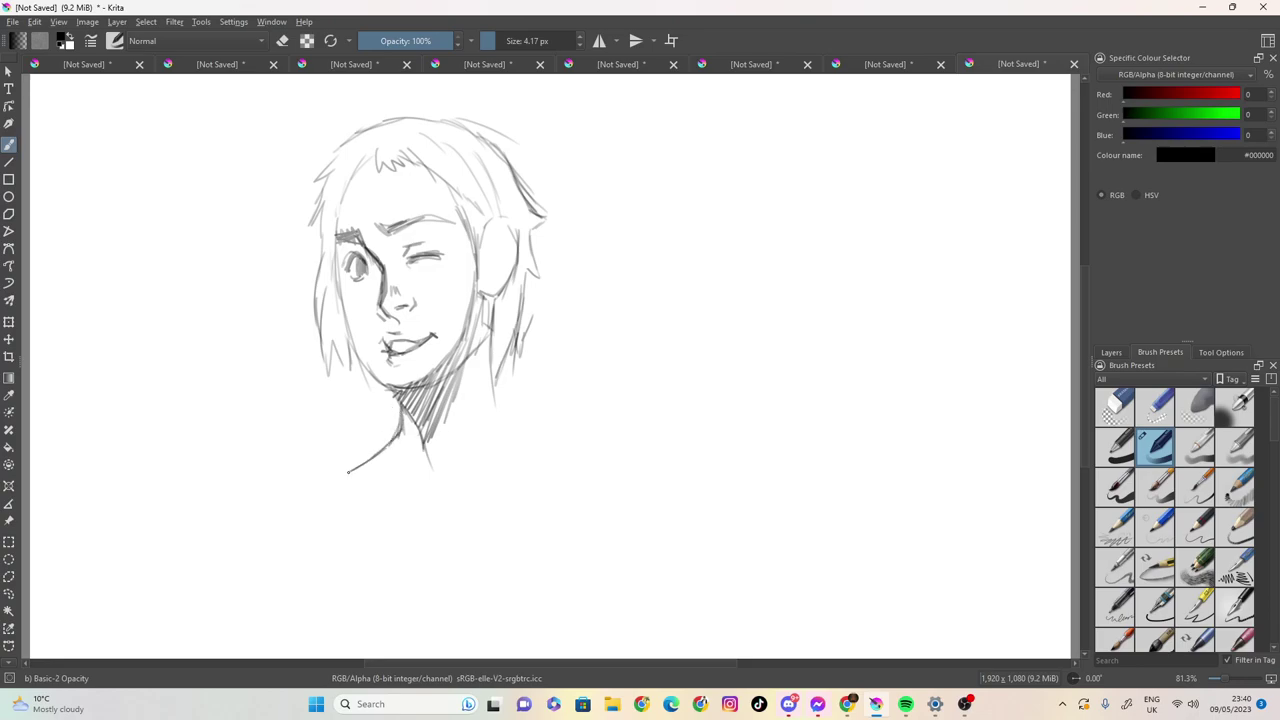
Reinforce the hairline and face contour, and cross-hatch the neck shadow beneath the jaw up to the ear.
drag(378, 157, 335, 227)
drag(339, 205, 331, 249)
mouse_move(462, 212)
mouse_down()
mouse_move(476, 282)
mouse_move(464, 348)
mouse_move(386, 387)
mouse_up()
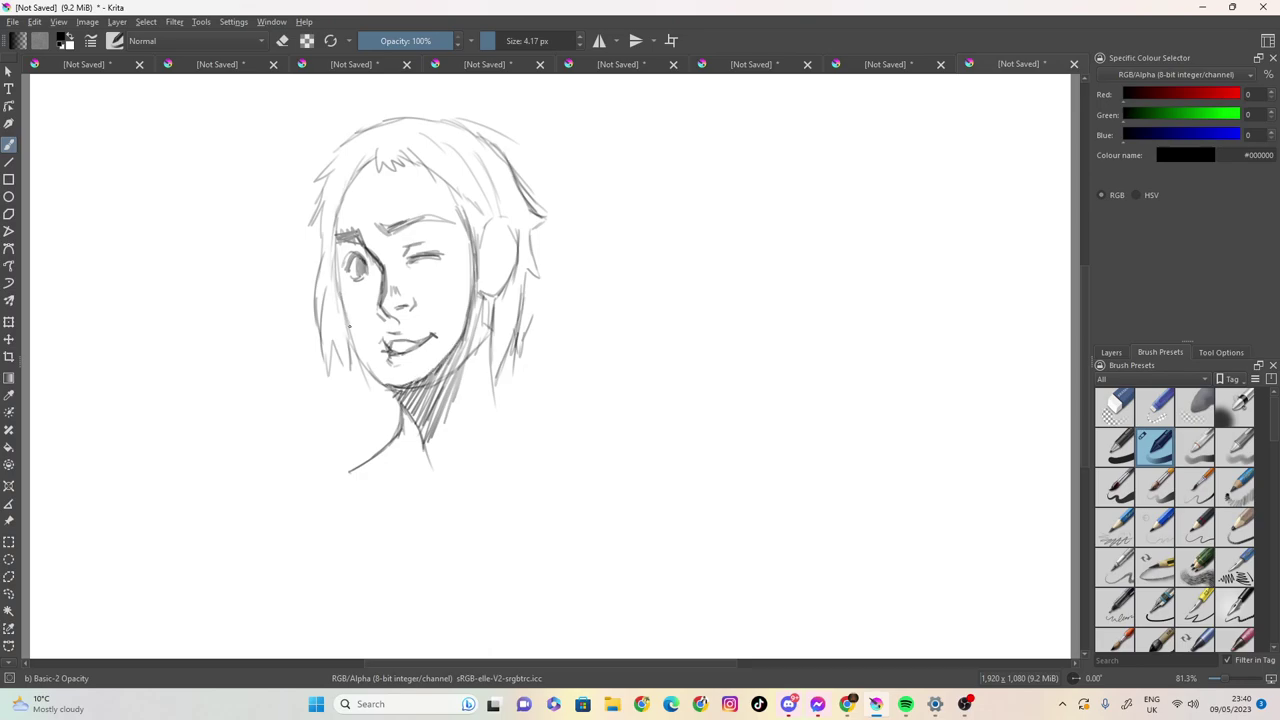
mouse_move(365, 357)
mouse_down()
mouse_move(410, 382)
mouse_move(445, 360)
mouse_move(390, 386)
mouse_move(422, 432)
mouse_up()
drag(414, 386, 432, 438)
drag(424, 374, 438, 424)
drag(432, 358, 450, 414)
mouse_move(444, 356)
mouse_down()
mouse_move(454, 408)
mouse_move(456, 394)
mouse_up()
drag(454, 340, 466, 374)
mouse_move(466, 310)
mouse_down()
mouse_move(470, 362)
mouse_move(476, 340)
mouse_up()
drag(474, 290, 478, 320)
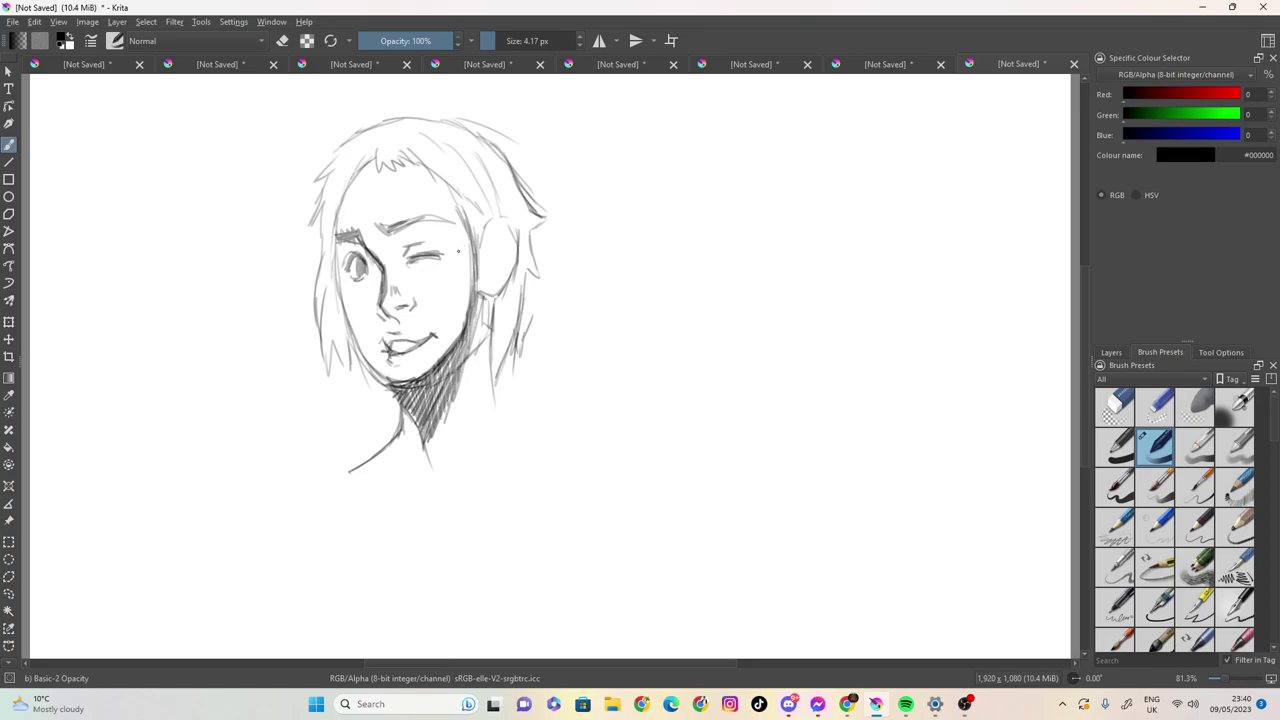
Undo the last stroke, then draw the inner ear folds and darken the ear's outline.
key(ctrl+z)
mouse_move(500, 252)
mouse_down()
mouse_move(496, 274)
mouse_move(496, 235)
mouse_move(512, 247)
mouse_move(500, 228)
mouse_move(490, 252)
mouse_move(516, 226)
mouse_move(521, 250)
mouse_move(508, 281)
mouse_move(498, 273)
mouse_up()
drag(485, 228, 478, 251)
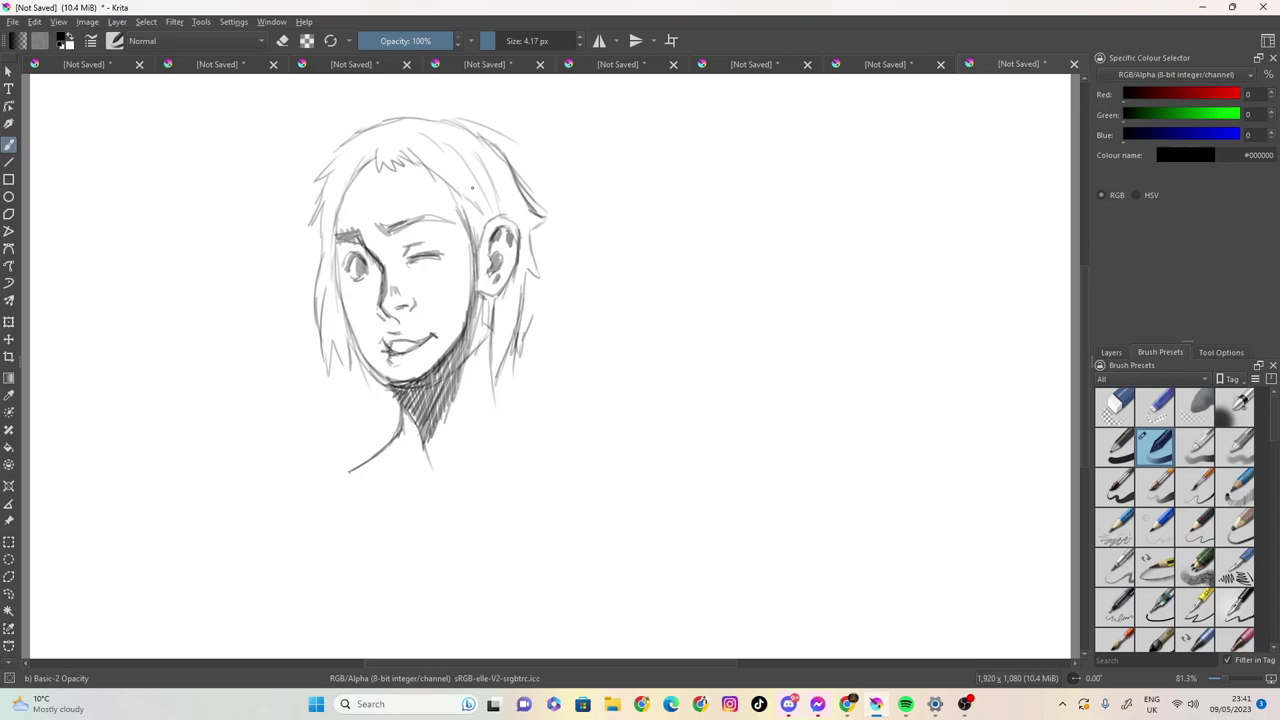
Hatch dark strands into the hair above the ear and along the temple.
mouse_move(452, 190)
mouse_down()
mouse_move(466, 242)
mouse_move(493, 206)
mouse_move(493, 219)
mouse_up()
mouse_move(508, 197)
mouse_down()
mouse_move(499, 217)
mouse_move(474, 206)
mouse_move(480, 195)
mouse_move(489, 215)
mouse_up()
mouse_move(501, 204)
mouse_down()
mouse_move(480, 188)
mouse_move(476, 226)
mouse_move(438, 212)
mouse_move(436, 190)
mouse_up()
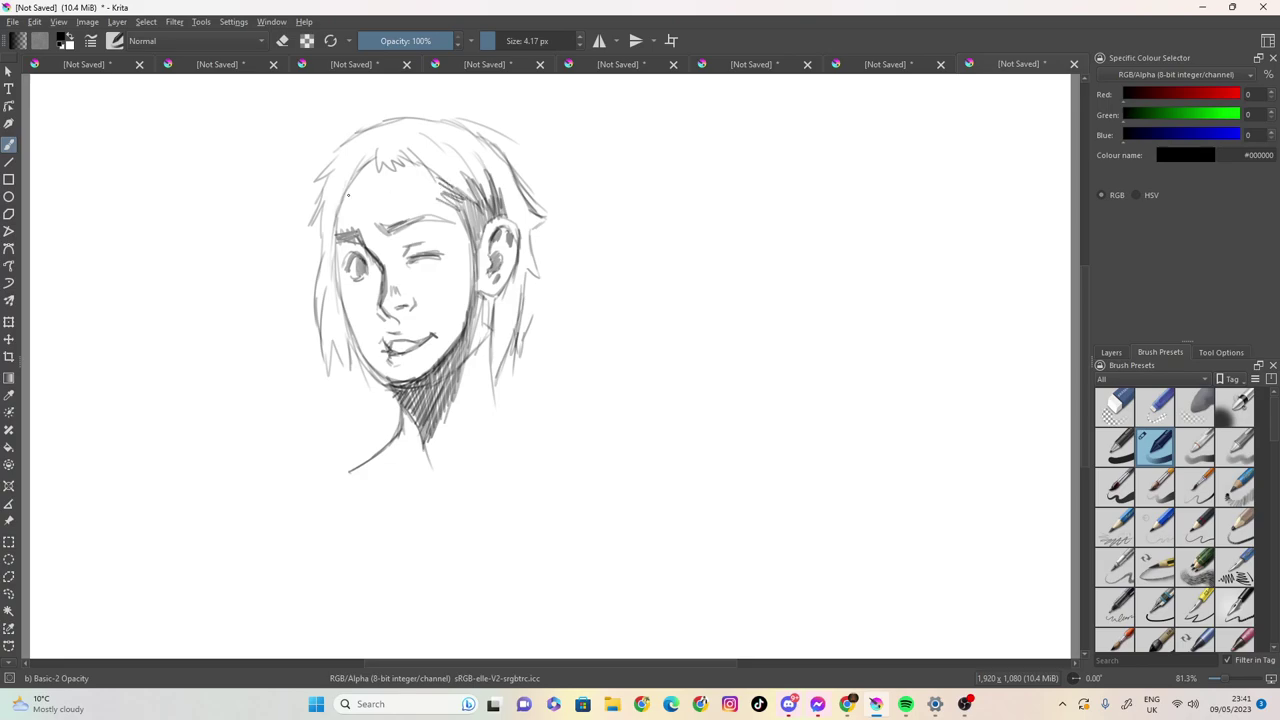
Add strands along the upper far edge of the hair, and darken the face contour from forehead to chin.
mouse_move(375, 155)
mouse_down()
mouse_move(358, 171)
mouse_move(329, 161)
mouse_up()
mouse_move(353, 137)
mouse_down()
mouse_move(333, 155)
mouse_move(341, 135)
mouse_up()
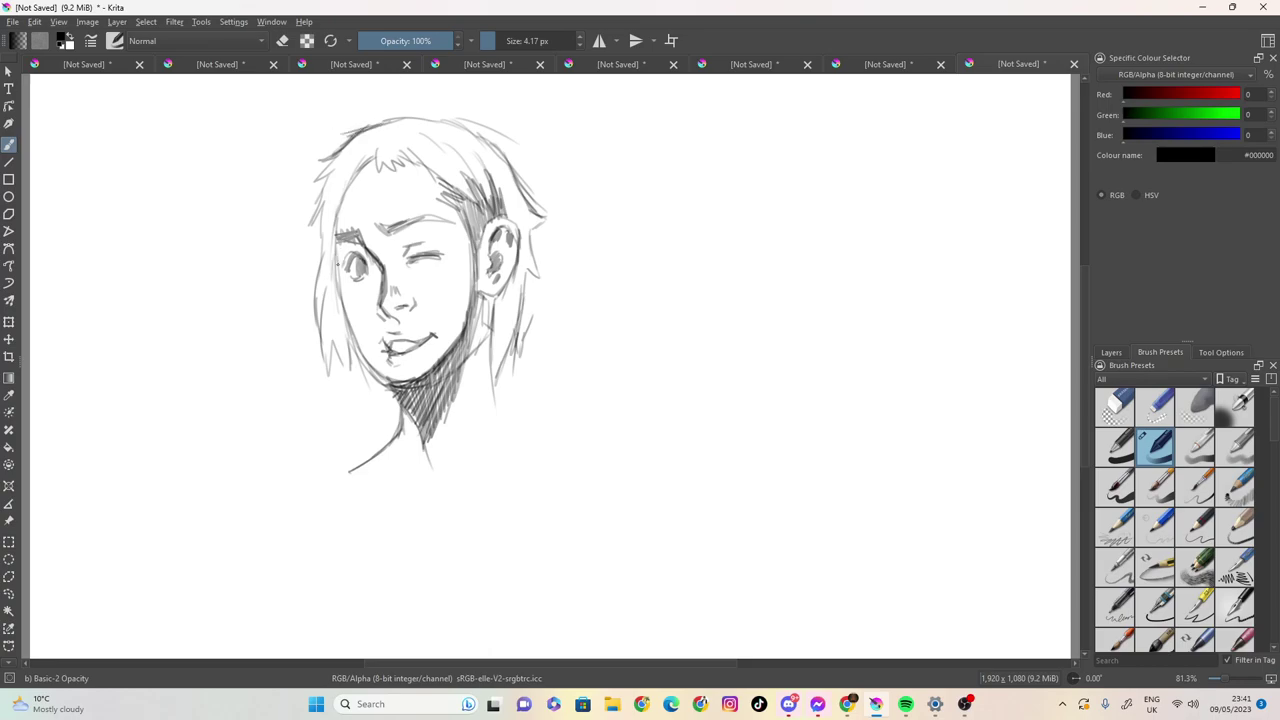
mouse_move(338, 208)
mouse_down()
mouse_move(333, 243)
mouse_move(342, 195)
mouse_up()
mouse_move(335, 232)
mouse_down()
mouse_move(341, 312)
mouse_move(368, 366)
mouse_move(404, 387)
mouse_move(440, 363)
mouse_move(400, 390)
mouse_move(418, 426)
mouse_up()
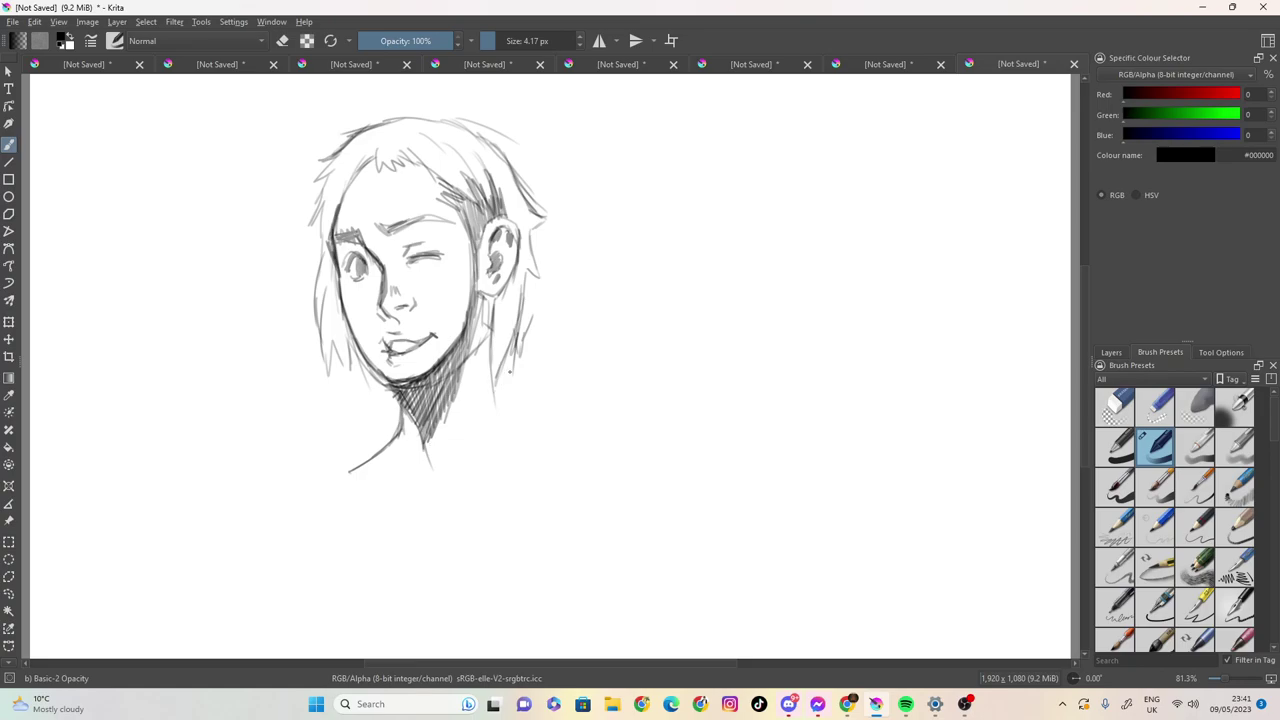
Shade the hair behind and below the ear with long vertical hatching.
drag(484, 300, 504, 372)
drag(508, 276, 510, 362)
drag(520, 250, 520, 330)
drag(524, 250, 520, 296)
drag(506, 194, 514, 222)
drag(512, 194, 520, 242)
drag(520, 198, 530, 272)
mouse_move(530, 222)
mouse_down()
mouse_move(534, 274)
mouse_move(540, 224)
mouse_up()
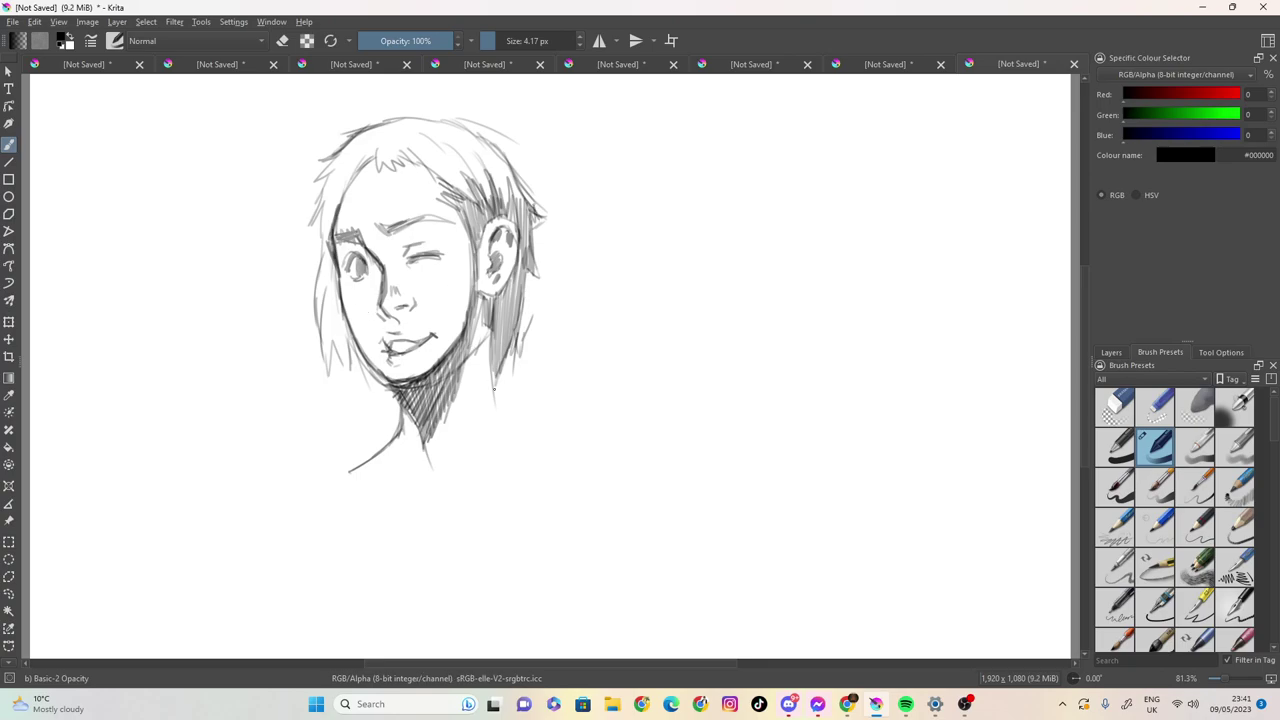
Draw the back of the neck, the collarbones and the muscle lines at the front of the neck.
mouse_move(493, 376)
mouse_down()
mouse_move(495, 408)
mouse_move(522, 440)
mouse_up()
mouse_move(377, 478)
mouse_down()
mouse_move(426, 507)
mouse_move(401, 489)
mouse_move(480, 489)
mouse_up()
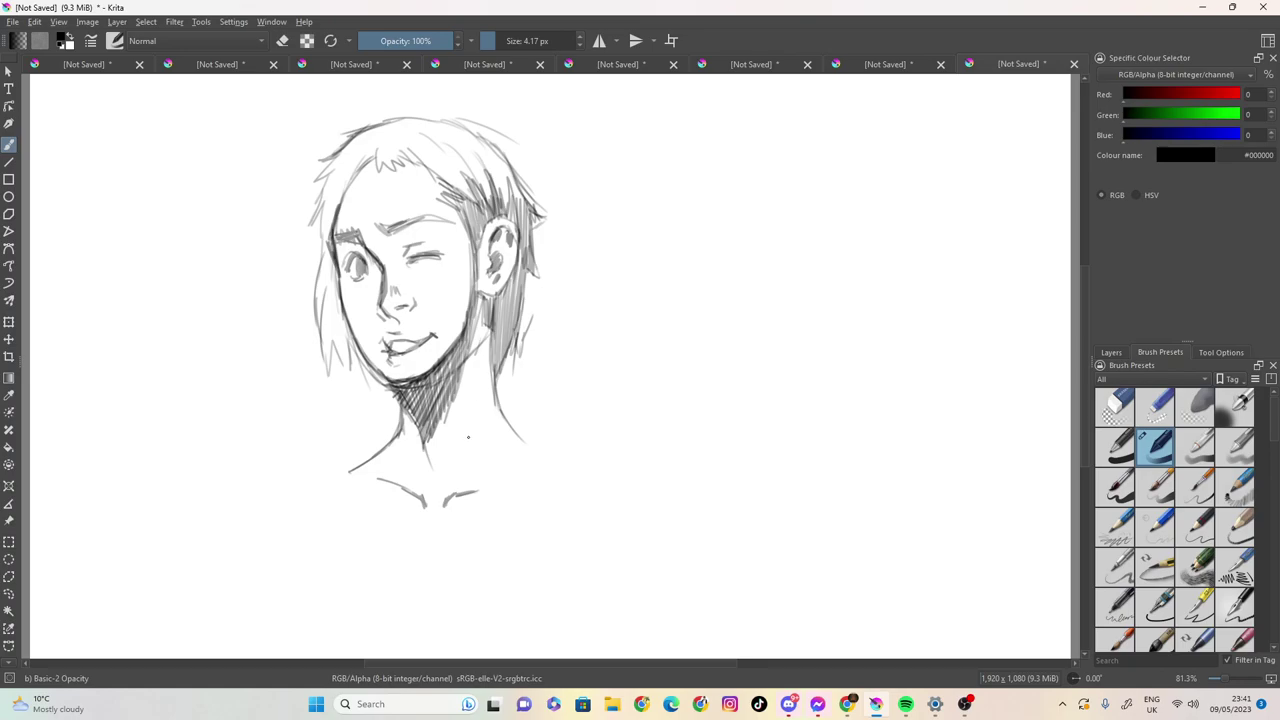
mouse_move(474, 410)
mouse_down()
mouse_move(456, 462)
mouse_move(462, 446)
mouse_up()
mouse_move(402, 388)
mouse_down()
mouse_move(430, 478)
mouse_move(456, 456)
mouse_move(475, 462)
mouse_up()
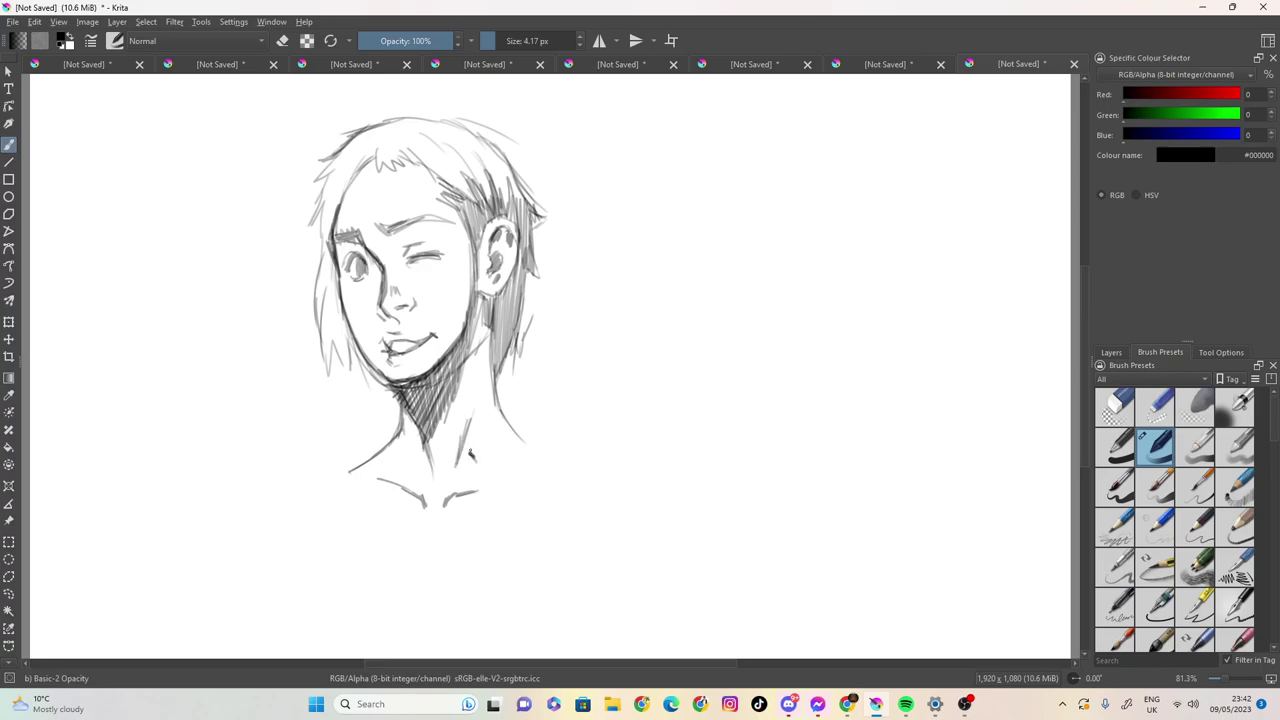
Deepen the hair shading below the ear, and add pointed hair tips beside the far side of the chin.
drag(484, 302, 498, 360)
drag(502, 318, 504, 362)
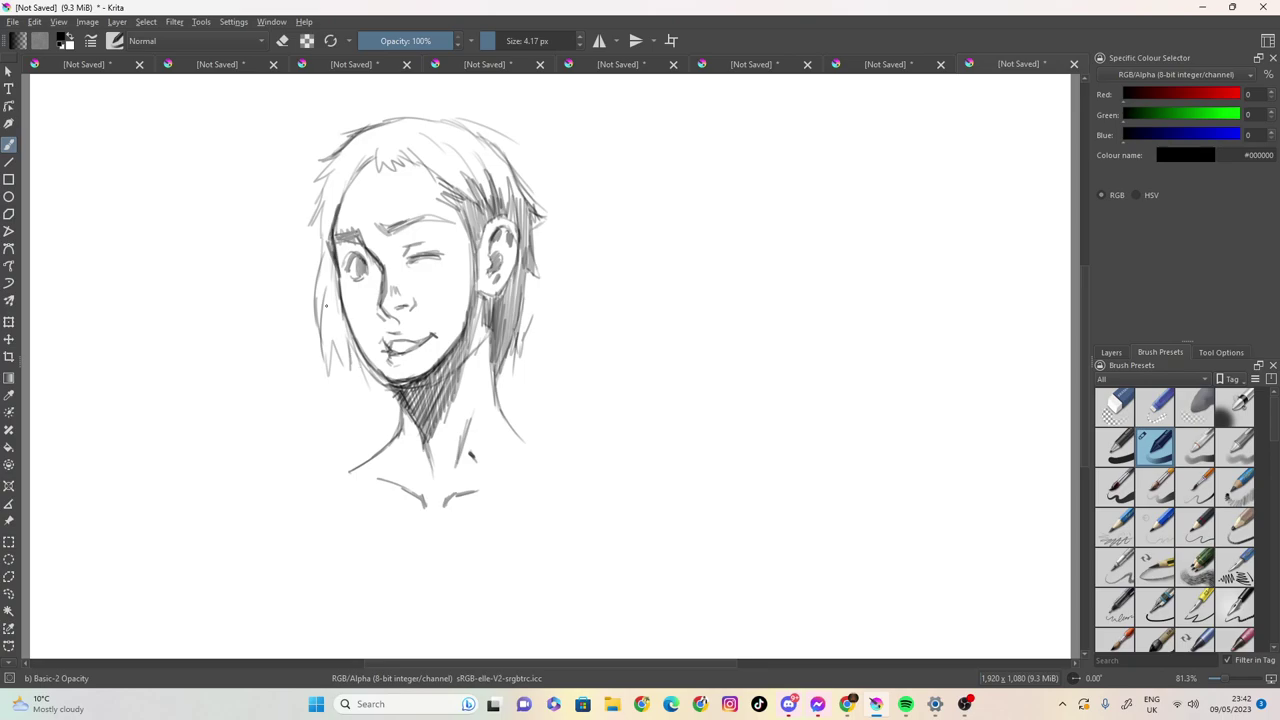
mouse_move(352, 352)
mouse_down()
mouse_move(372, 392)
mouse_move(387, 391)
mouse_move(330, 378)
mouse_up()
drag(334, 354, 324, 378)
mouse_move(328, 344)
mouse_down()
mouse_move(320, 370)
mouse_move(316, 352)
mouse_up()
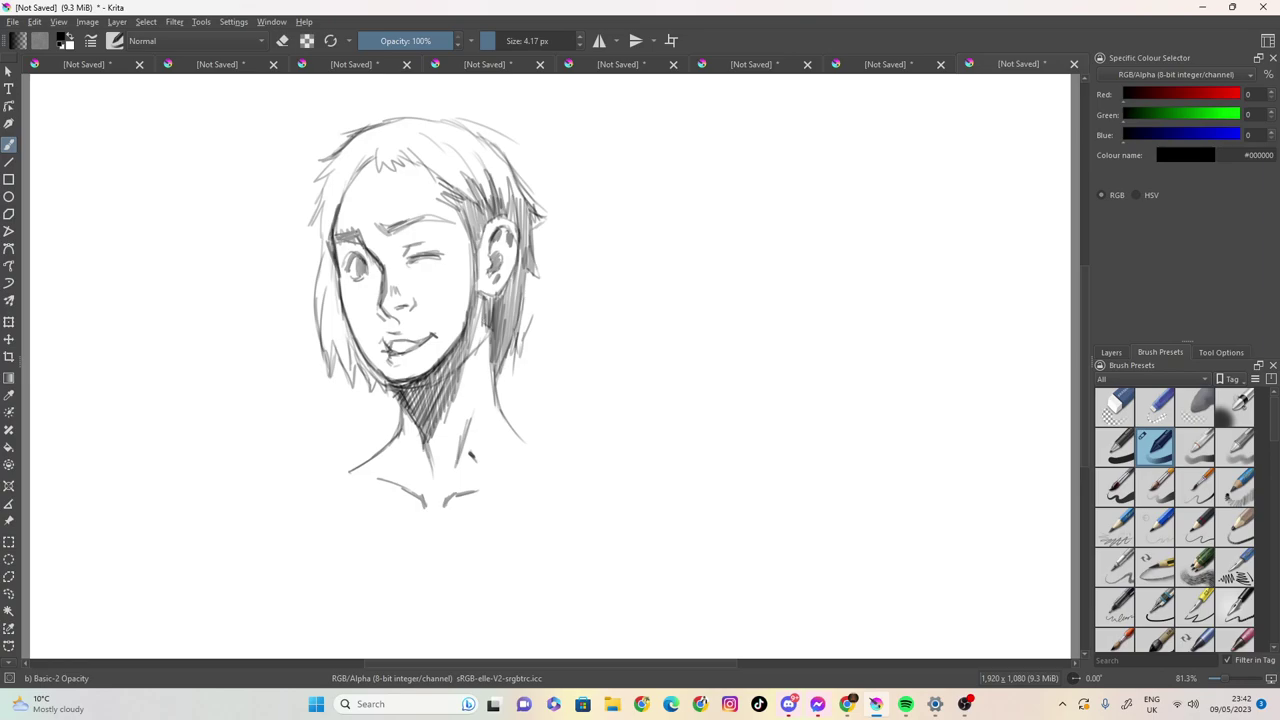
Darken both eyebrows, the open eye and the lash line of the winking eye.
drag(412, 256, 440, 249)
mouse_move(432, 251)
mouse_down()
mouse_move(446, 259)
mouse_move(404, 266)
mouse_move(335, 235)
mouse_up()
mouse_move(357, 227)
mouse_down()
mouse_move(333, 245)
mouse_move(398, 222)
mouse_move(452, 229)
mouse_move(380, 223)
mouse_move(372, 255)
mouse_move(356, 252)
mouse_move(370, 268)
mouse_move(360, 289)
mouse_move(366, 277)
mouse_move(342, 270)
mouse_up()
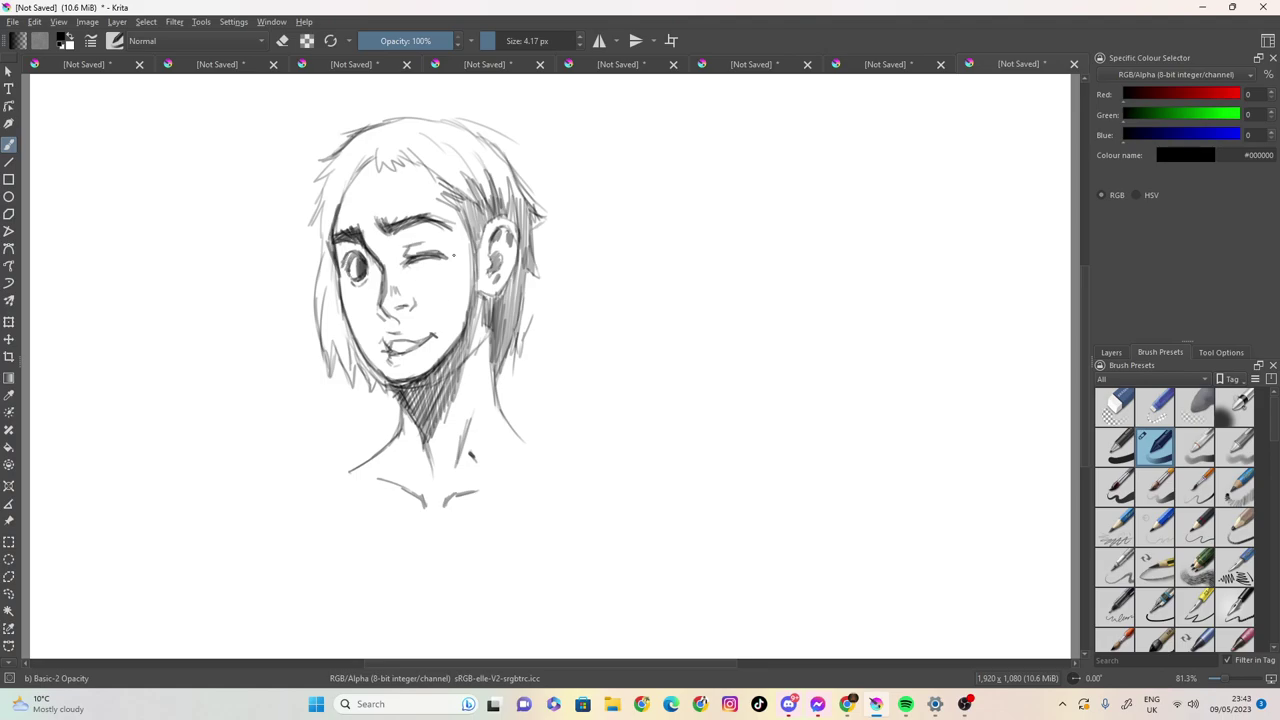
mouse_move(434, 258)
mouse_down()
mouse_move(445, 261)
mouse_move(420, 254)
mouse_move(445, 252)
mouse_move(423, 249)
mouse_up()
drag(407, 256, 422, 249)
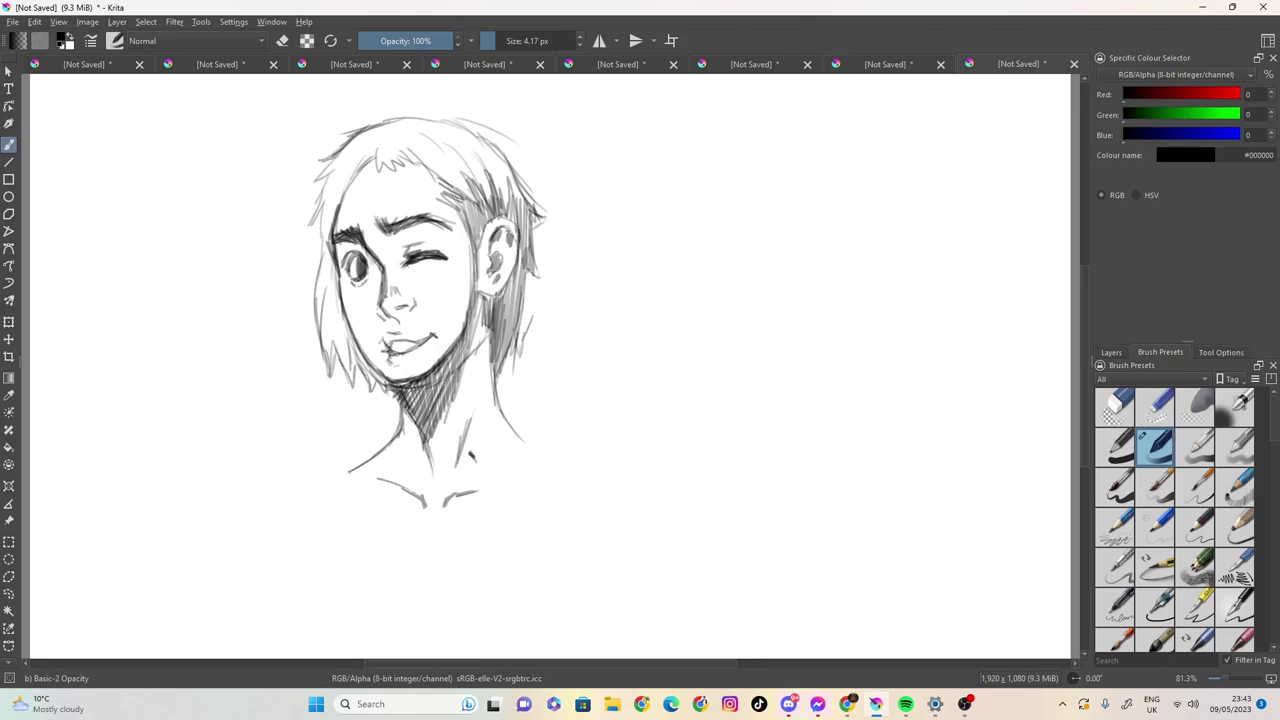
Thicken the bridge line of the nose and hatch shading across its tip.
mouse_move(385, 287)
mouse_down()
mouse_move(390, 317)
mouse_move(386, 290)
mouse_up()
mouse_move(385, 272)
mouse_down()
mouse_move(384, 286)
mouse_move(379, 263)
mouse_up()
mouse_move(384, 305)
mouse_down()
mouse_move(410, 306)
mouse_move(402, 288)
mouse_up()
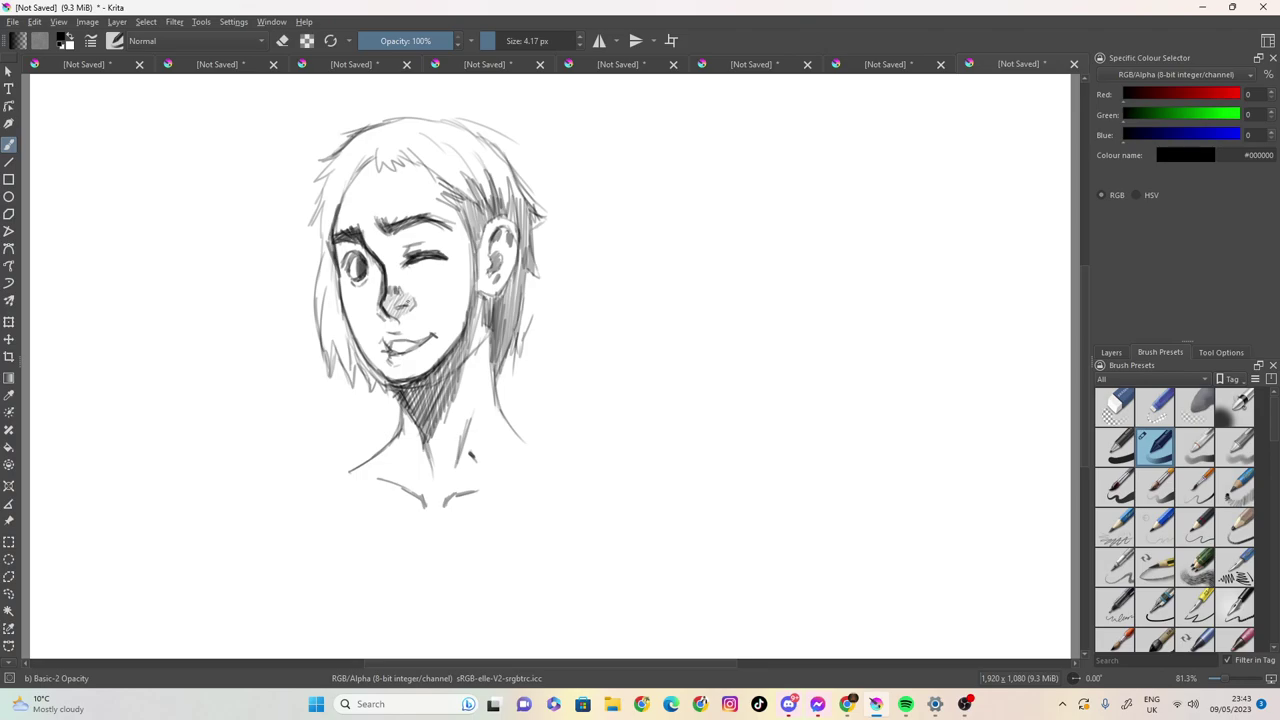
Darken the near edge of the face from the sideburn down to the jaw, shading below the earlobe.
mouse_move(460, 212)
mouse_down()
mouse_move(484, 276)
mouse_move(480, 256)
mouse_up()
drag(474, 222, 478, 244)
drag(472, 206, 474, 280)
drag(470, 270, 462, 330)
drag(469, 320, 461, 343)
drag(484, 300, 472, 328)
drag(480, 310, 474, 336)
drag(480, 300, 468, 326)
drag(484, 294, 446, 388)
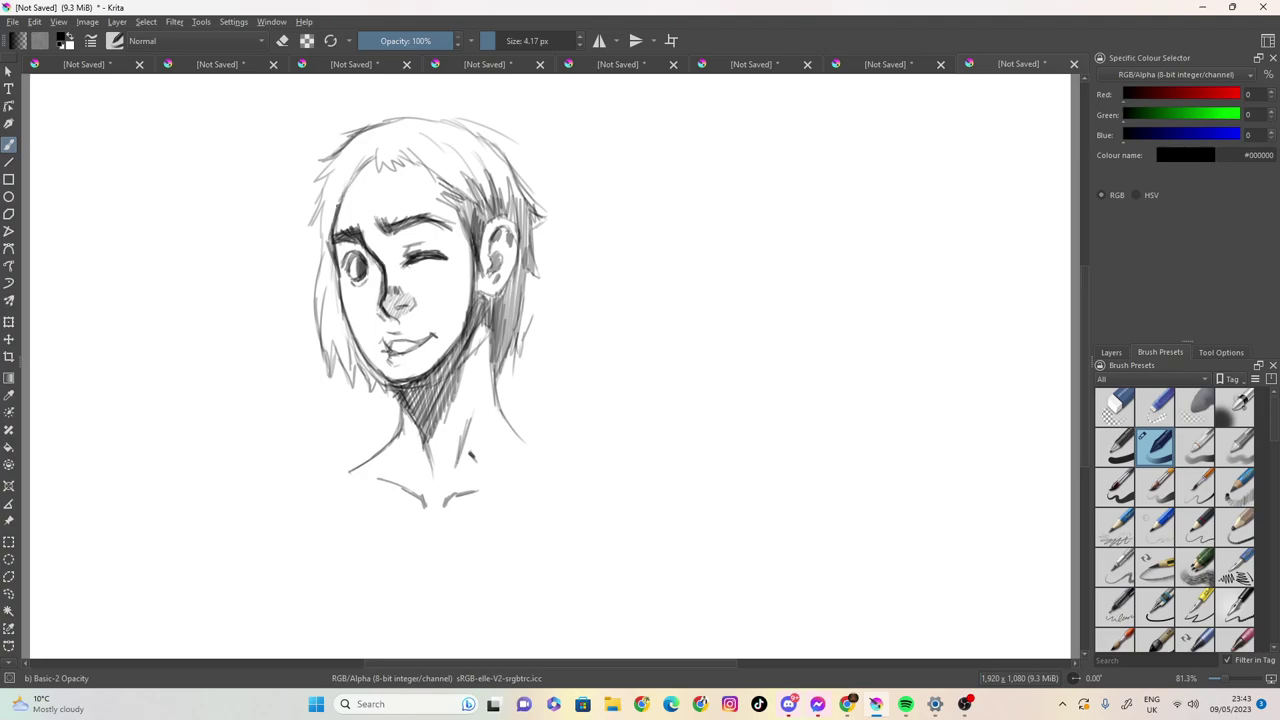
Draw a small solid black star on the forehead above the open eye's eyebrow.
drag(352, 208, 345, 220)
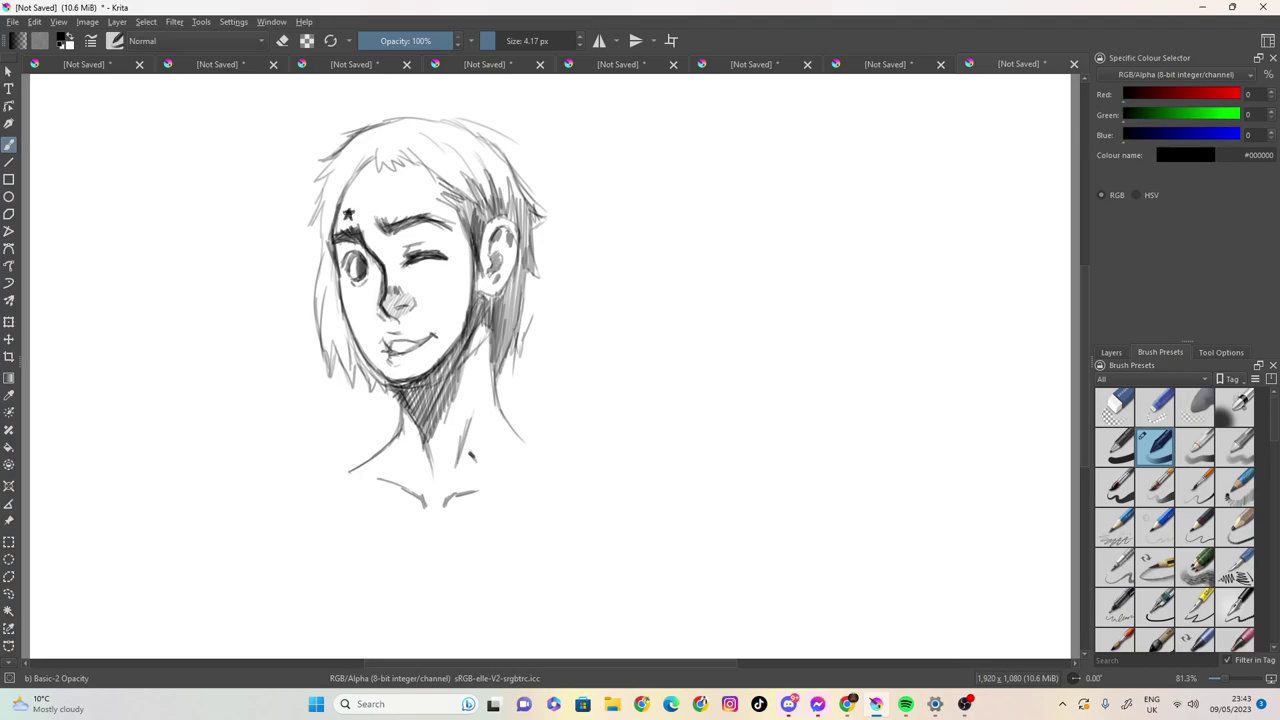
drag(352, 206, 344, 220)
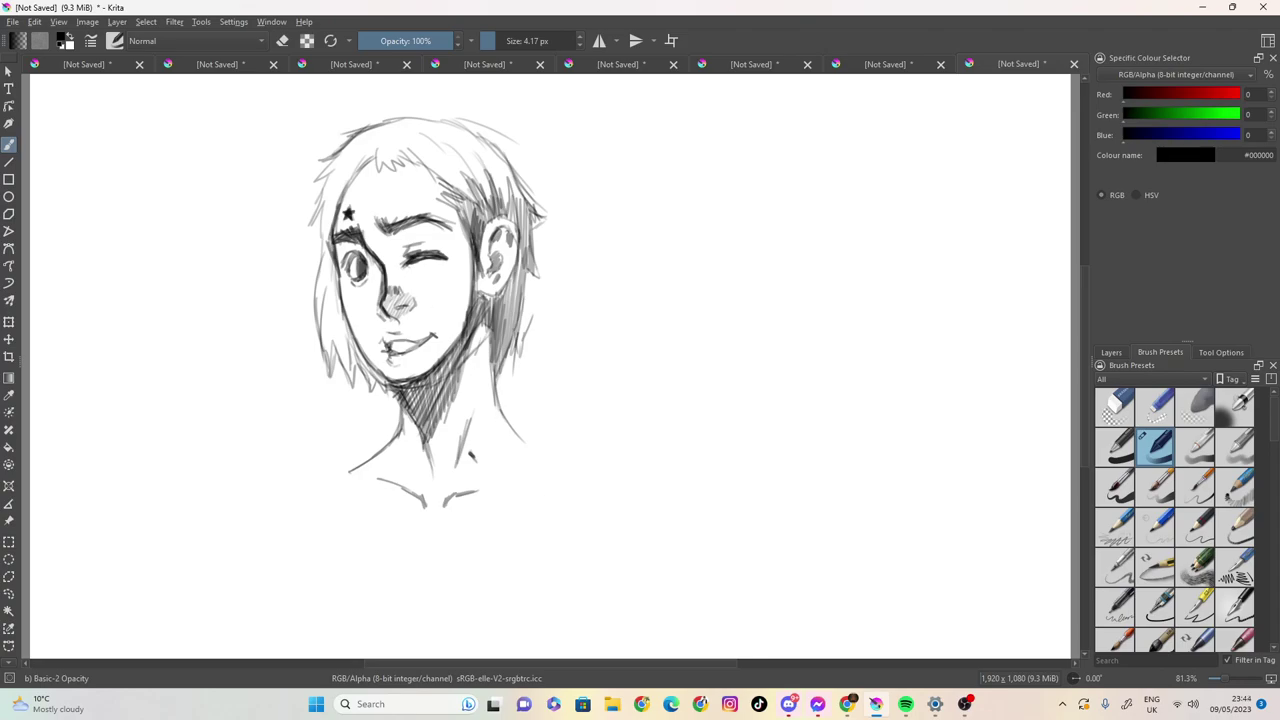
Darken the lips and mouth corners, and thicken the jawline from the chin up to the ear.
drag(379, 347, 391, 353)
drag(421, 341, 431, 333)
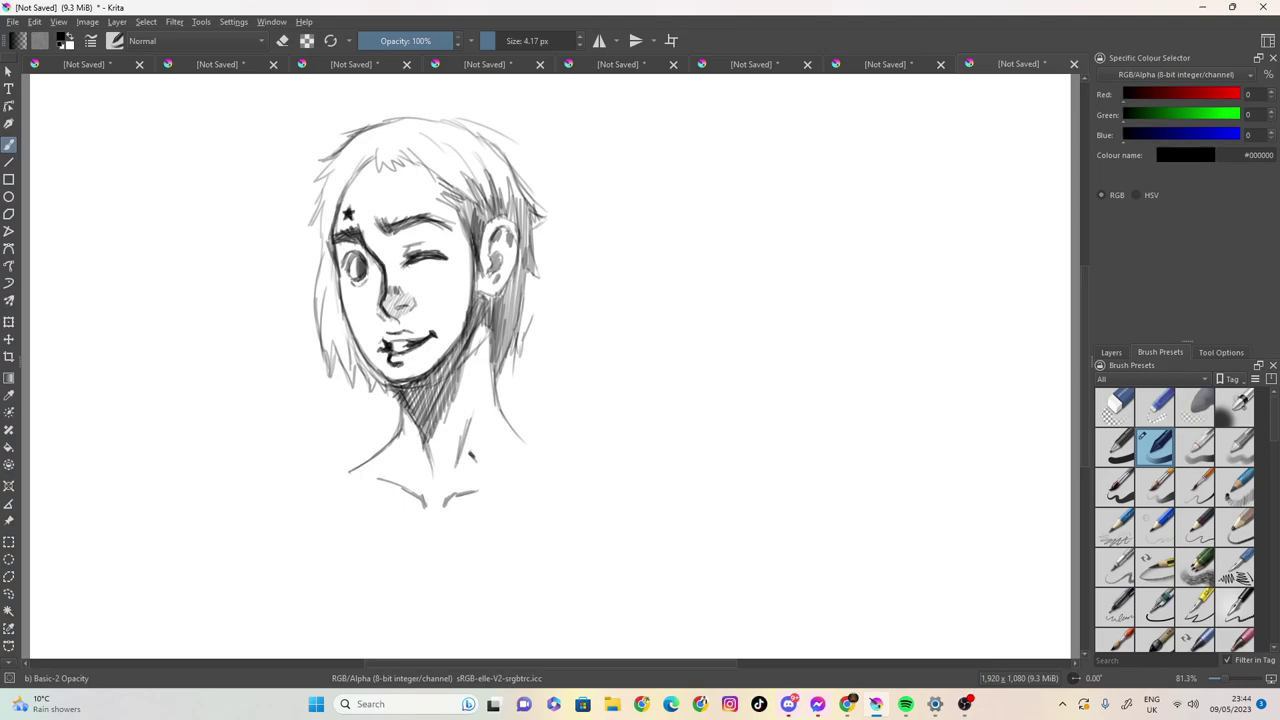
drag(372, 360, 382, 372)
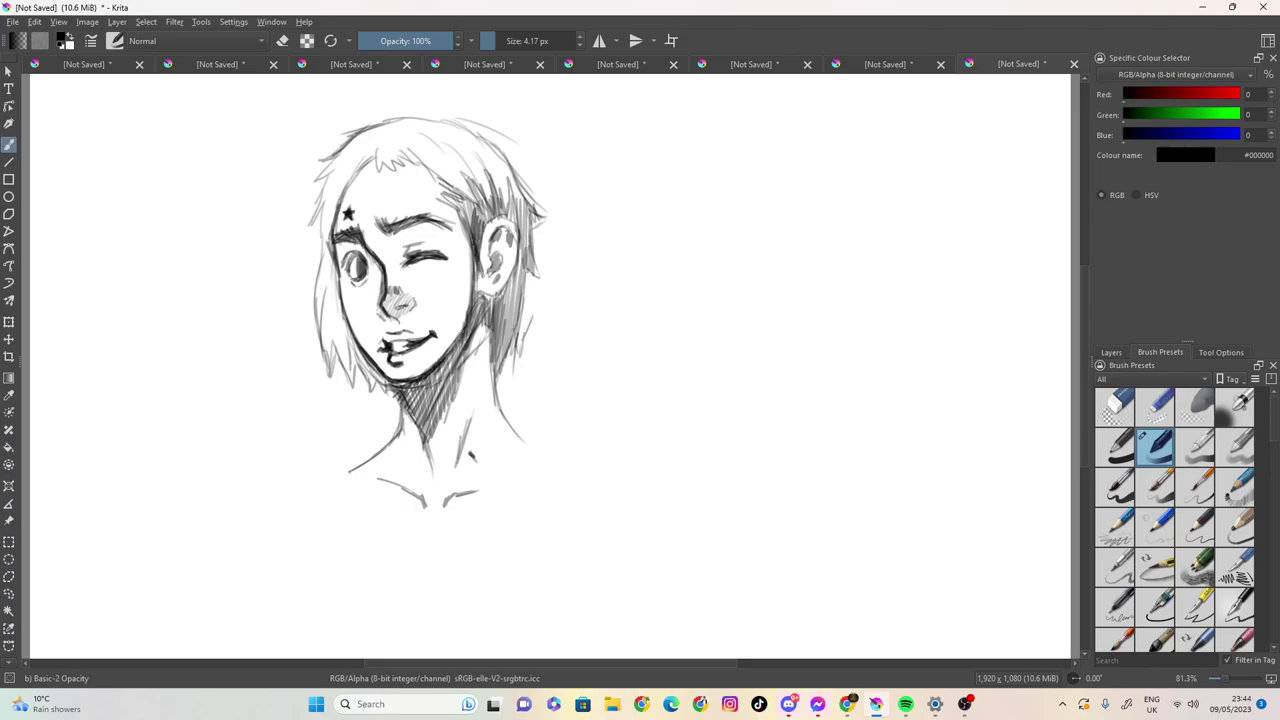
mouse_move(466, 318)
mouse_down()
mouse_move(474, 282)
mouse_move(470, 318)
mouse_move(516, 258)
mouse_move(470, 312)
mouse_move(464, 342)
mouse_up()
drag(481, 270, 472, 314)
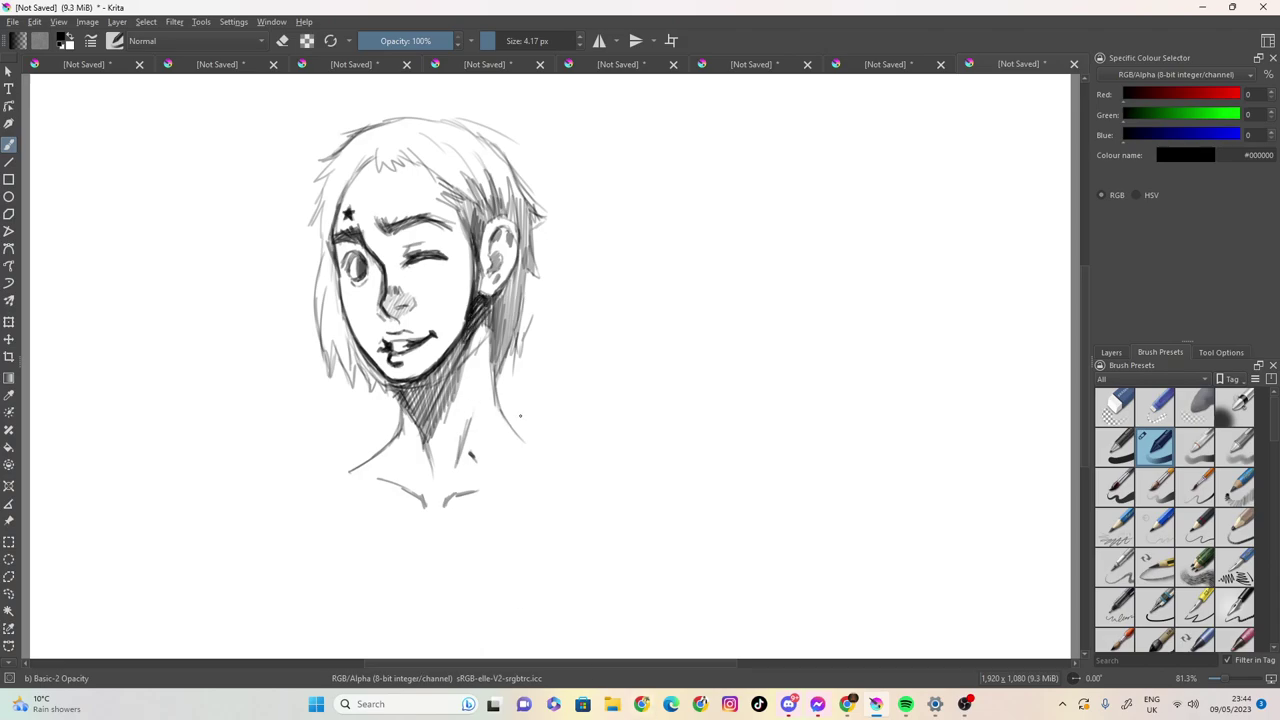
Darken the back neck line and add a curved line for the near shoulder.
mouse_move(494, 362)
mouse_down()
mouse_move(499, 402)
mouse_move(534, 450)
mouse_up()
mouse_move(502, 410)
mouse_down()
mouse_move(546, 458)
mouse_move(524, 506)
mouse_up()
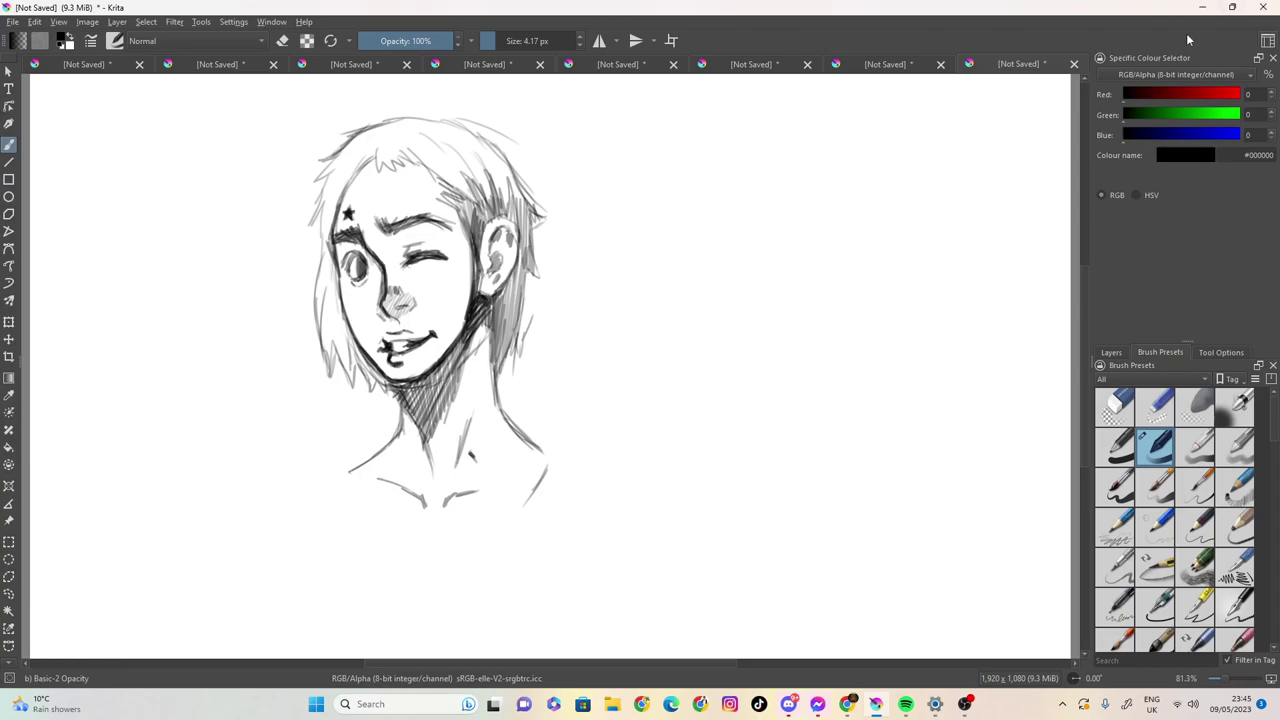
Close the portrait drawing and save it as a Krita document named "this guy".
click(1074, 64)
click(591, 370)
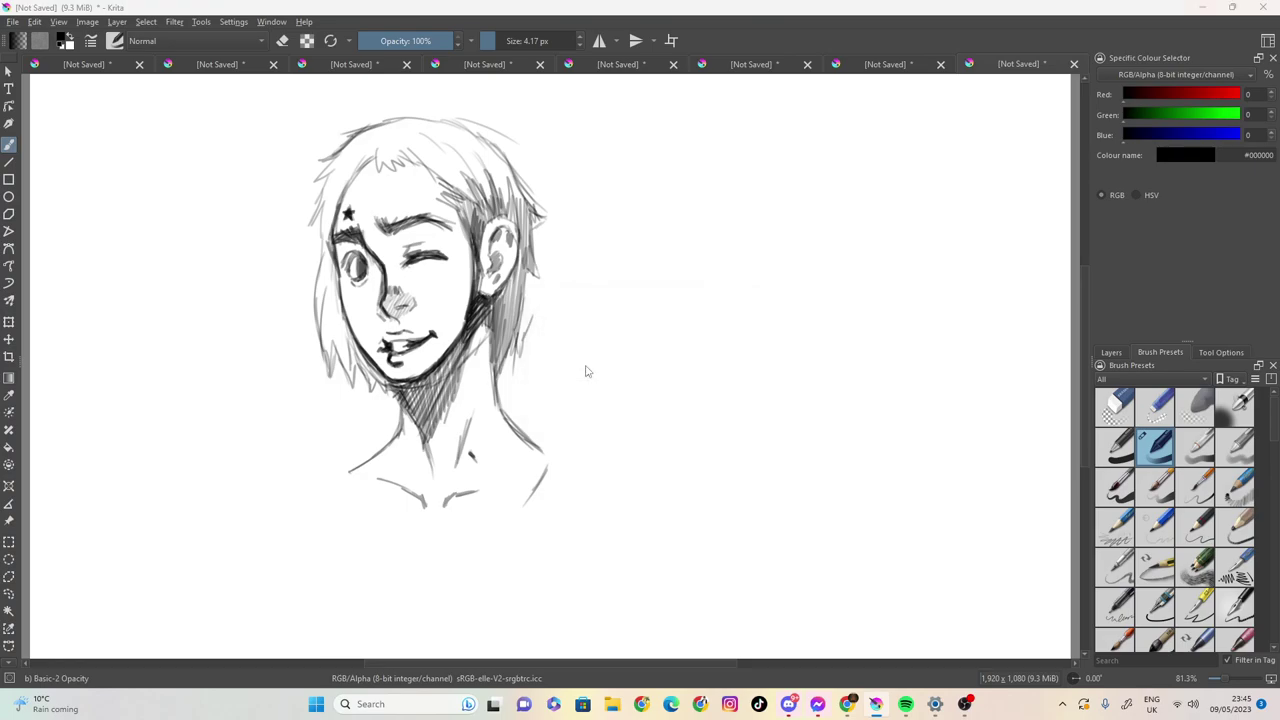
text(Save)
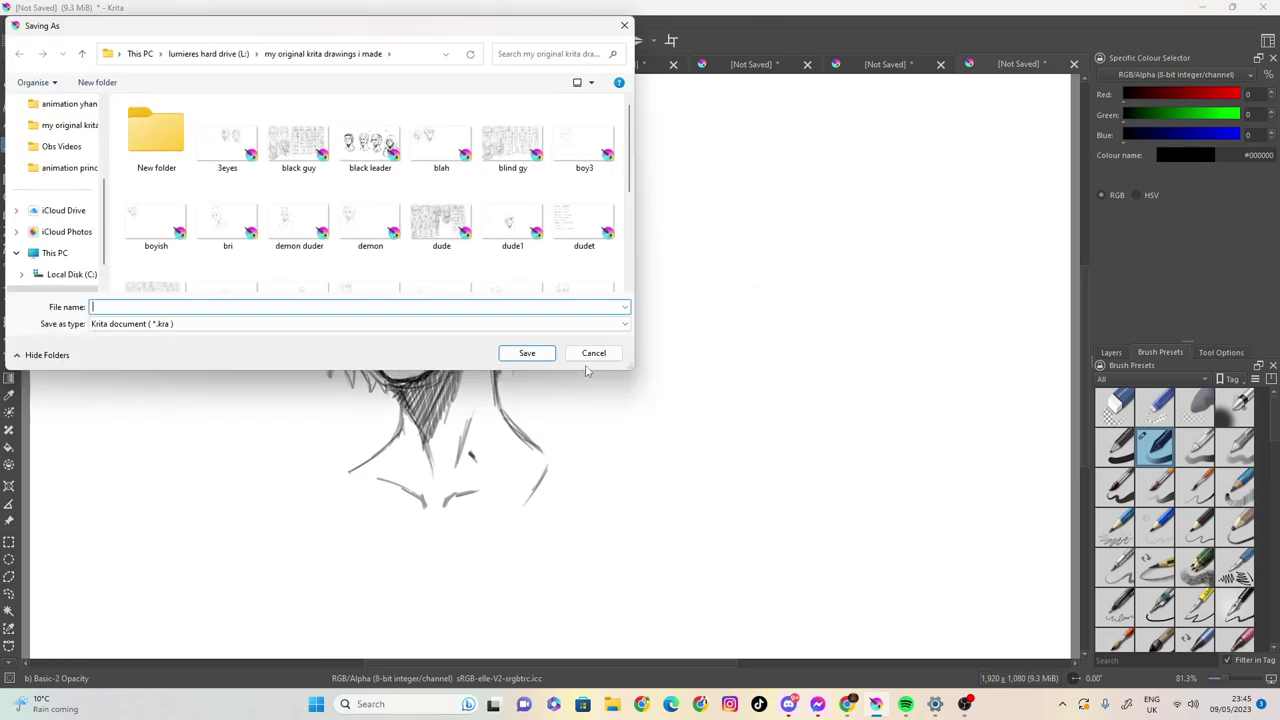
text( this guy)
click(527, 353)
Exit the program without saving the remaining modified documents.
click(1272, 7)
click(704, 366)
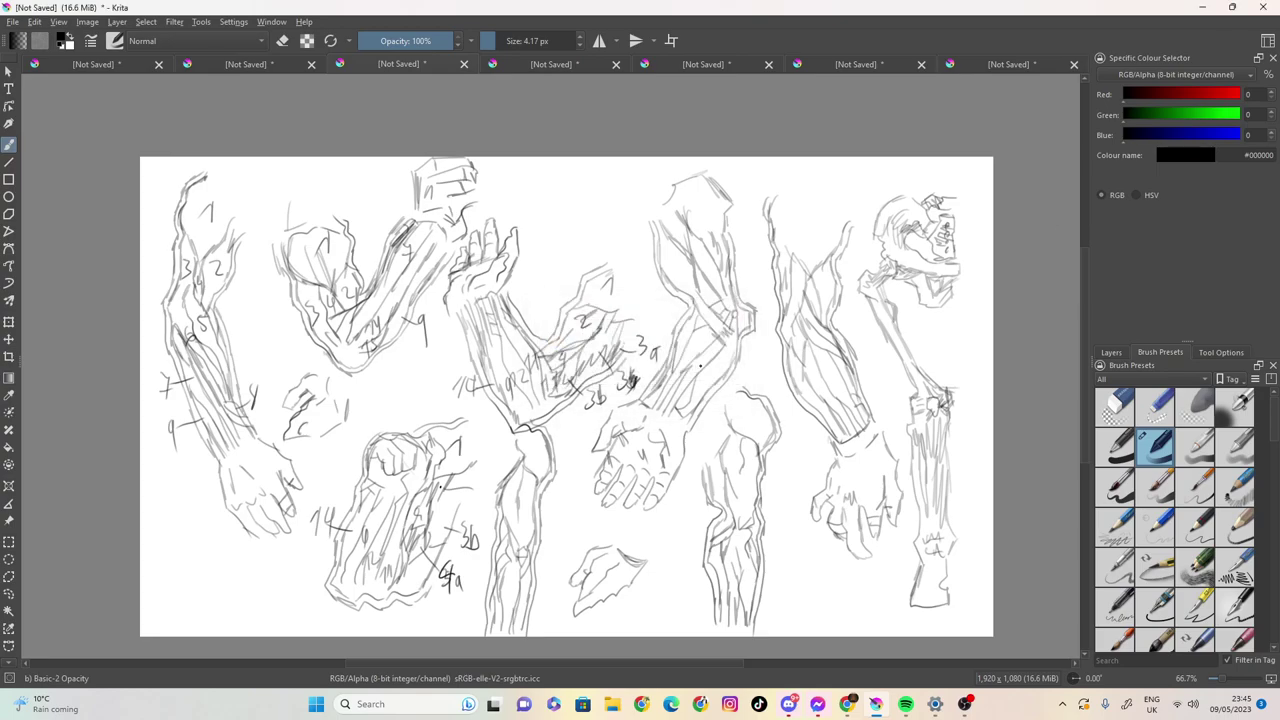
click(1265, 7)
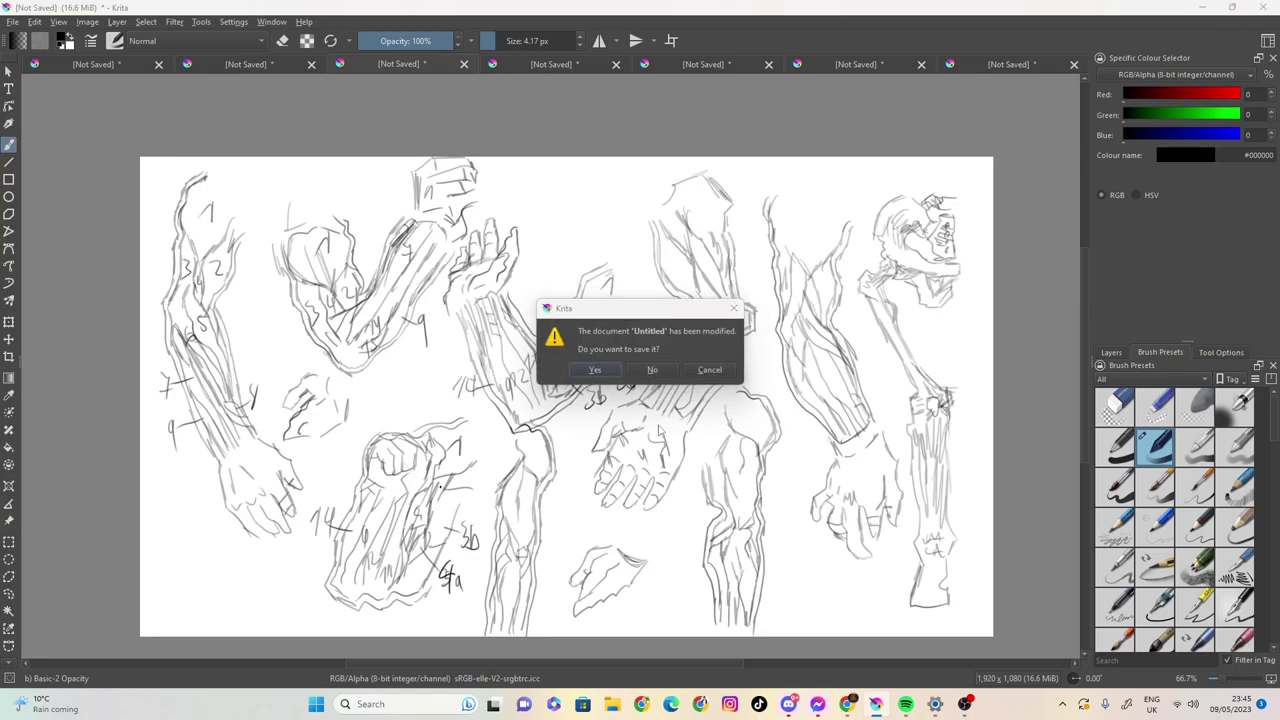
click(652, 370)
click(652, 370)
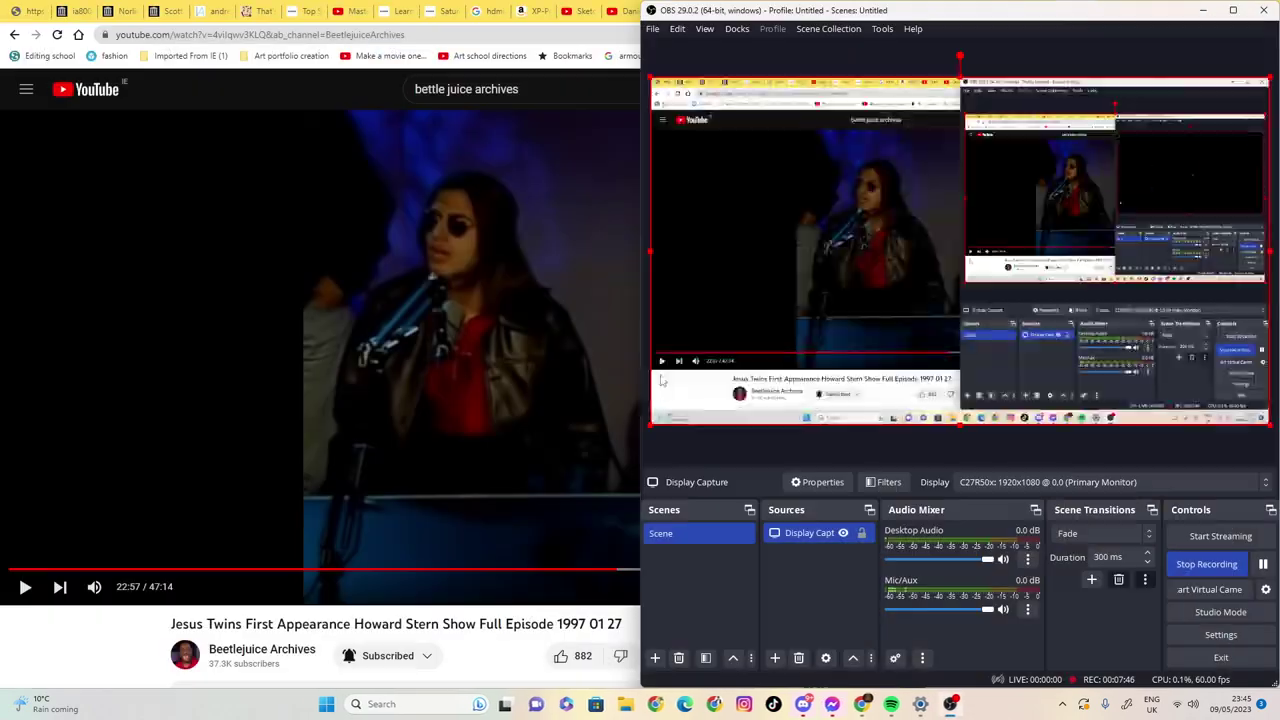